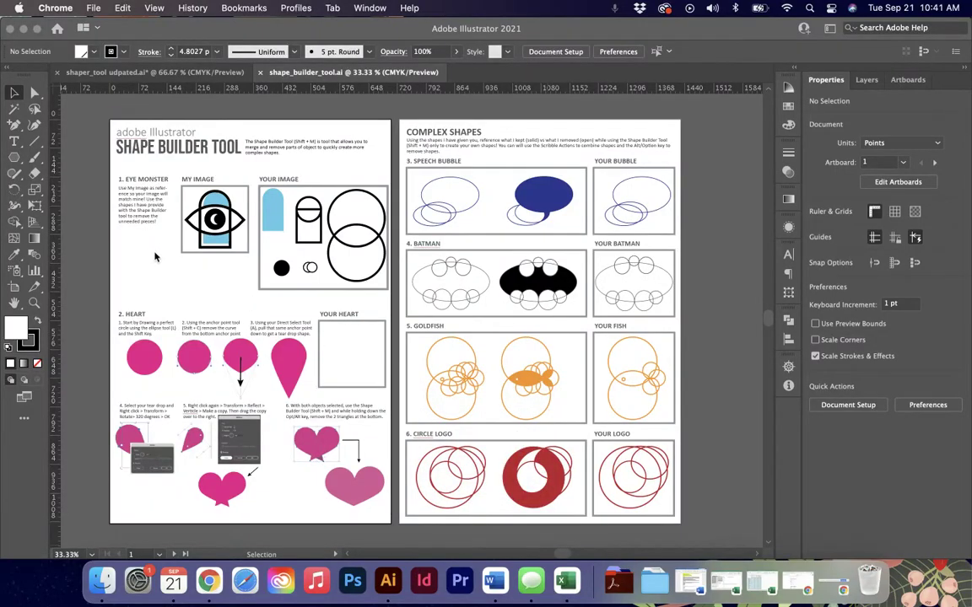
- Zoom in to 66.67% on the worksheet's title and the Eye Monster exercise
{"action": "left_click", "coordinate": [80, 197]}
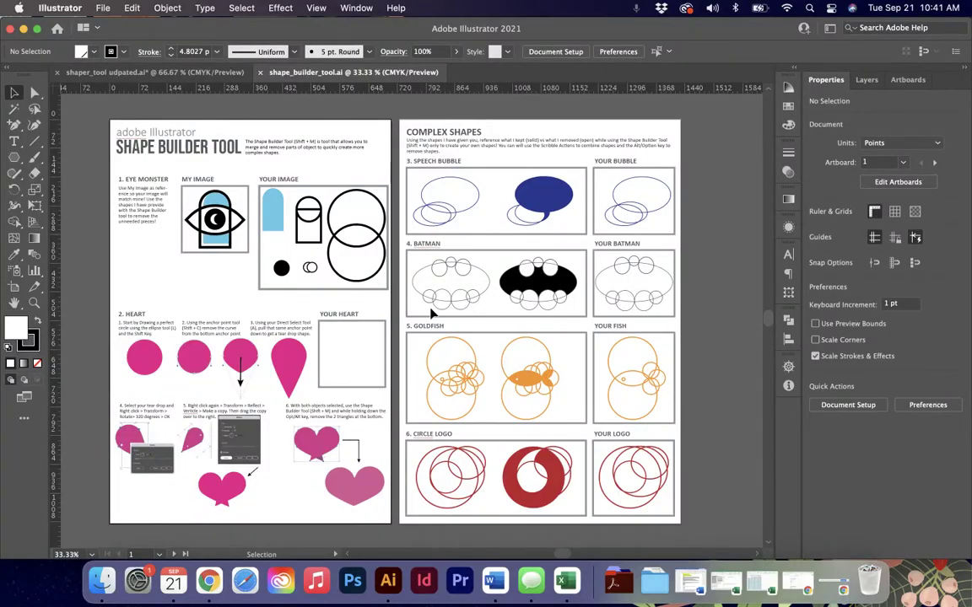
{"action": "scroll", "coordinate": [148, 172], "scroll_direction": "up", "scroll_amount": 2}
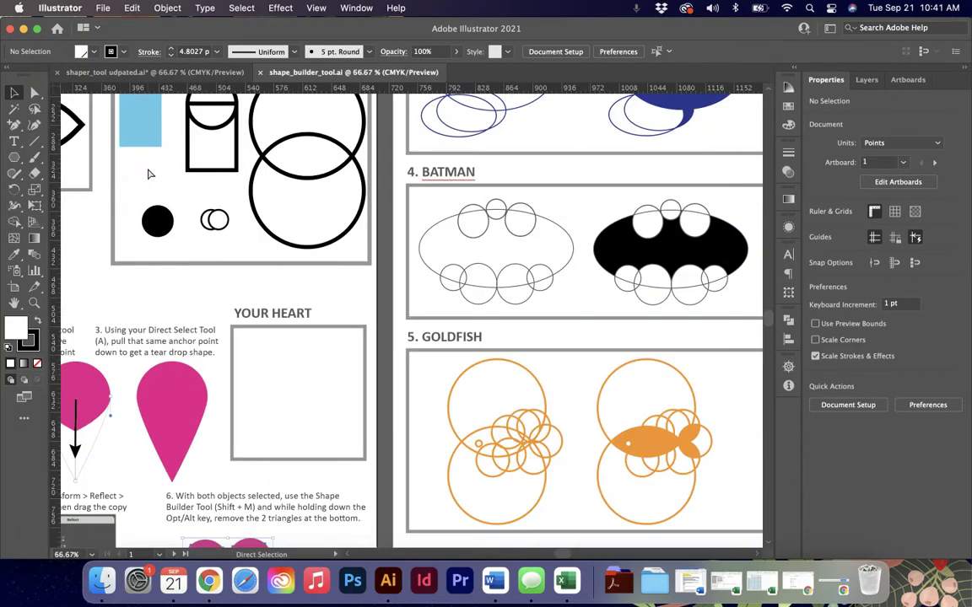
{"action": "scroll", "coordinate": [148, 173], "scroll_direction": "up", "scroll_amount": 2}
{"action": "scroll", "coordinate": [148, 173], "scroll_direction": "left", "scroll_amount": 1}
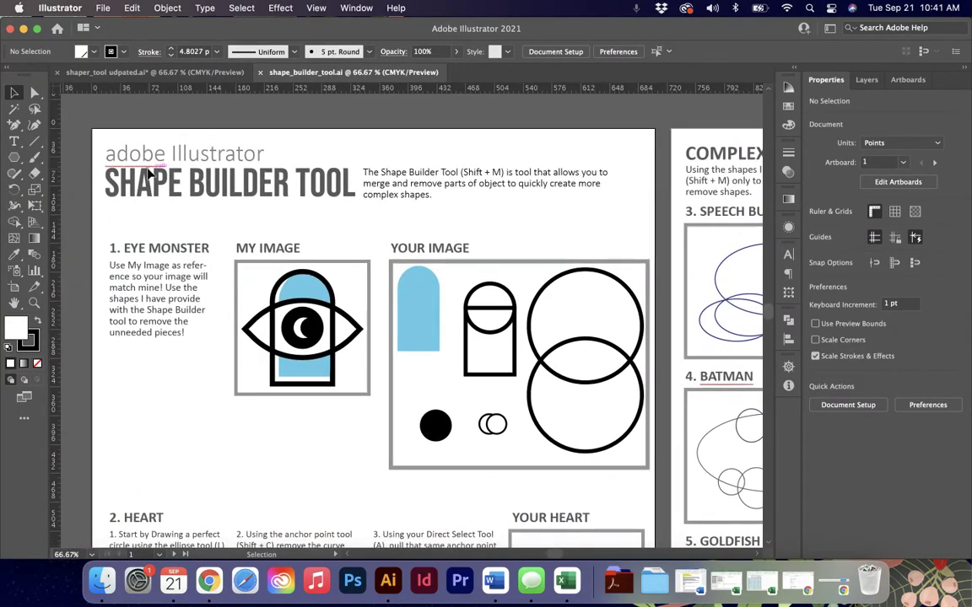
- Zoom to 100% on Your Image and marquee-select the two overlapping outline circles
{"action": "scroll", "coordinate": [147, 173], "scroll_direction": "left", "scroll_amount": 2}
{"action": "scroll", "coordinate": [148, 173], "scroll_direction": "up", "scroll_amount": 1}
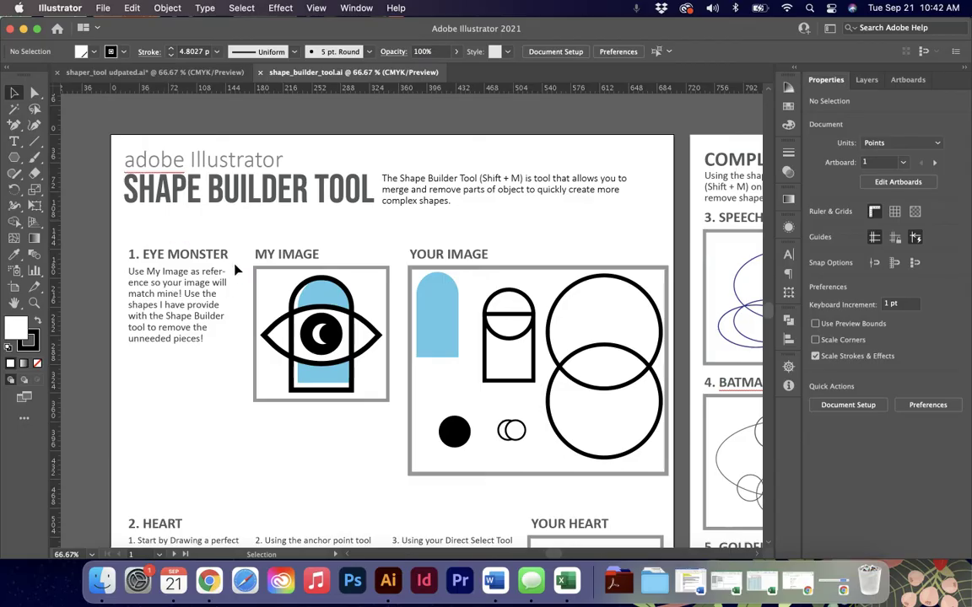
{"action": "scroll", "coordinate": [235, 270], "scroll_direction": "left", "scroll_amount": 5}
{"action": "scroll", "coordinate": [235, 270], "scroll_direction": "right", "scroll_amount": 7}
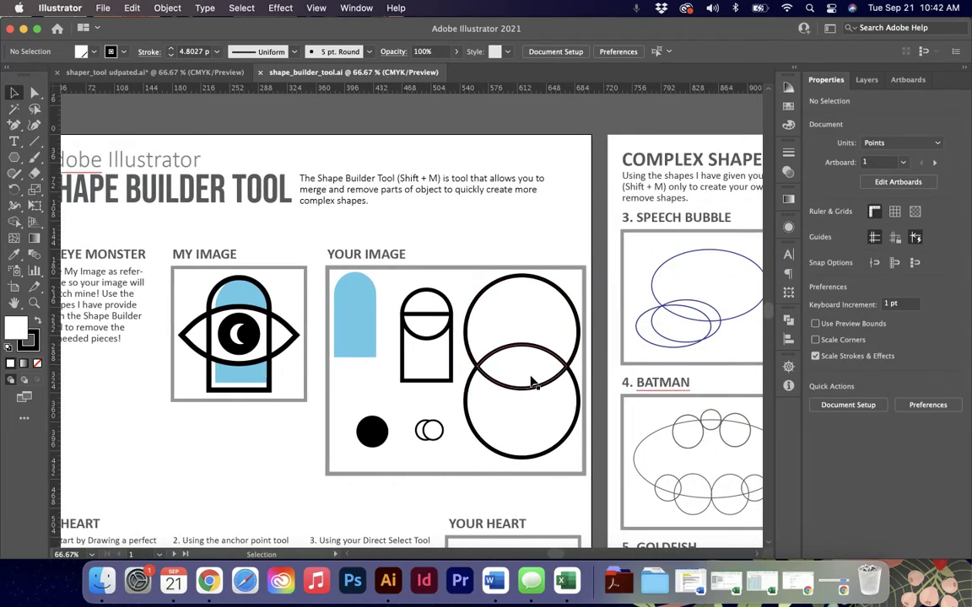
{"action": "scroll", "coordinate": [531, 382], "scroll_direction": "up", "scroll_amount": 1}
{"action": "scroll", "coordinate": [531, 383], "scroll_direction": "down", "scroll_amount": 1}
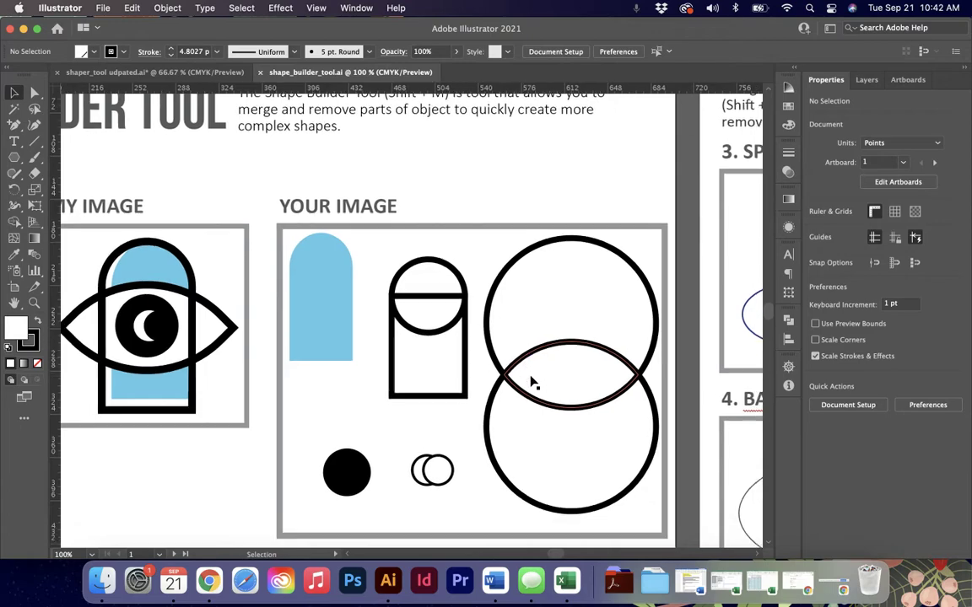
{"action": "scroll", "coordinate": [530, 382], "scroll_direction": "right", "scroll_amount": 3}
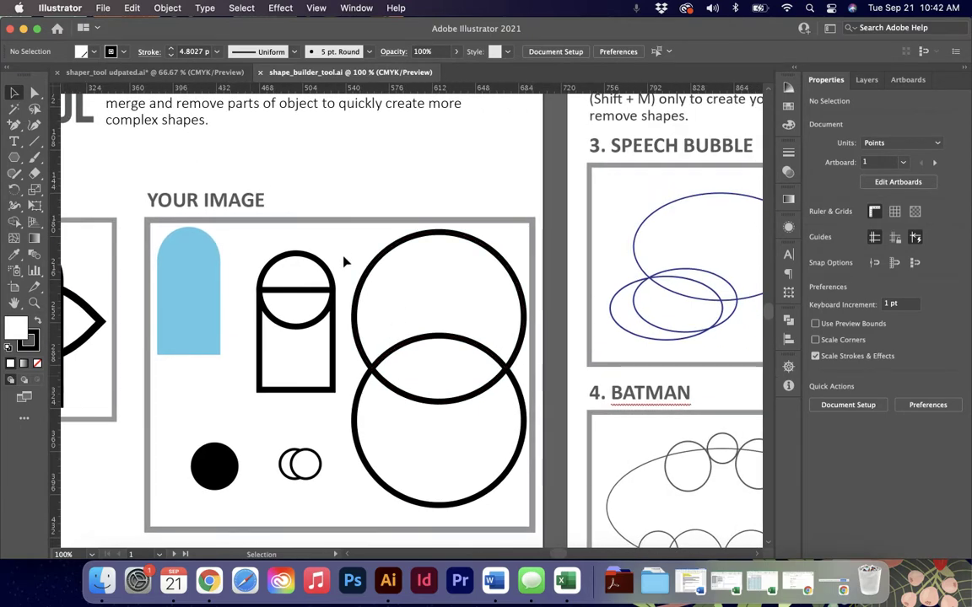
{"action": "left_click_drag", "start_coordinate": [344, 262], "coordinate": [462, 459]}
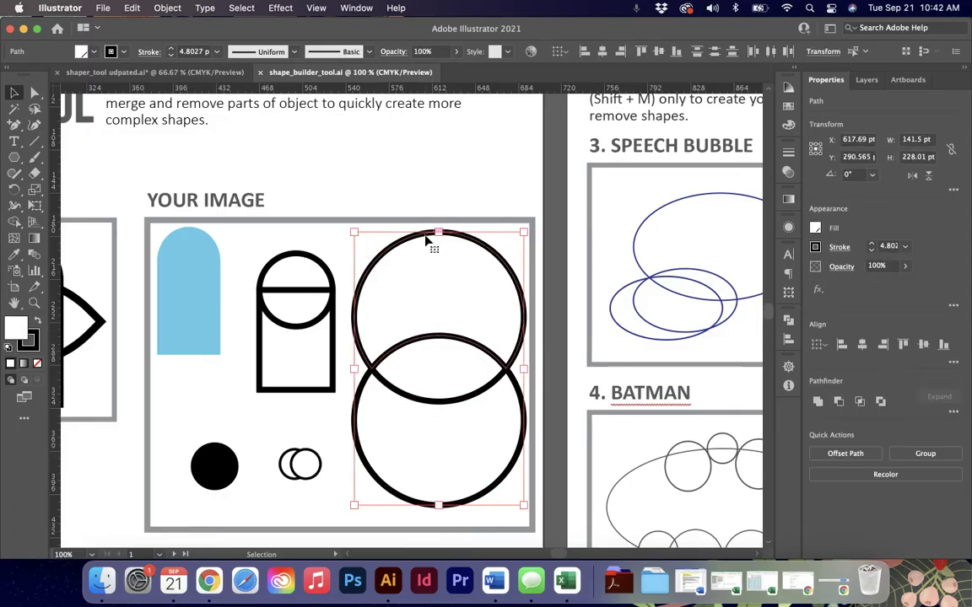
- Reselect both circles, switch to Shape Builder at 150%, and split off the upper circle's region
{"action": "left_click", "coordinate": [15, 225]}
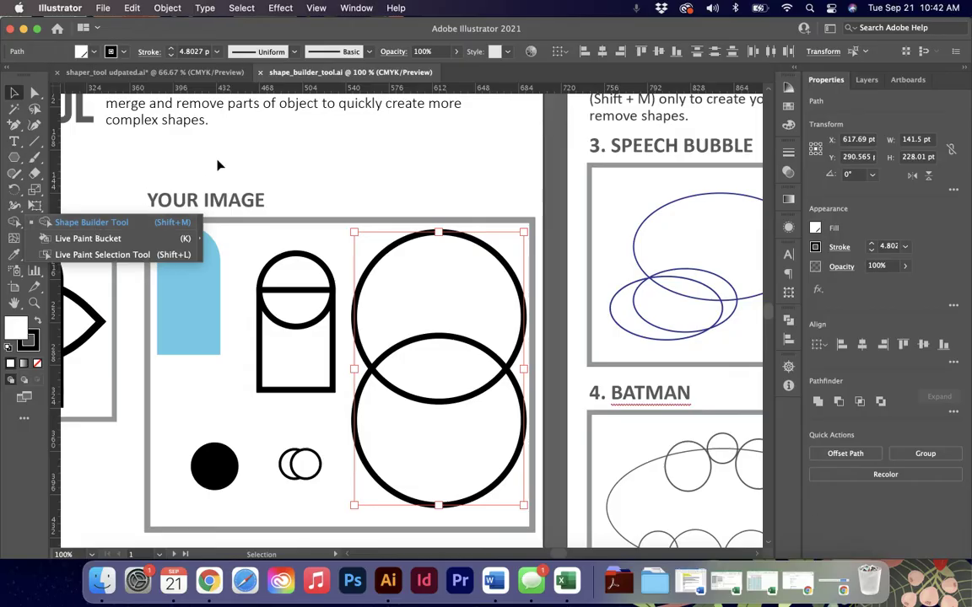
{"action": "left_click", "coordinate": [270, 147]}
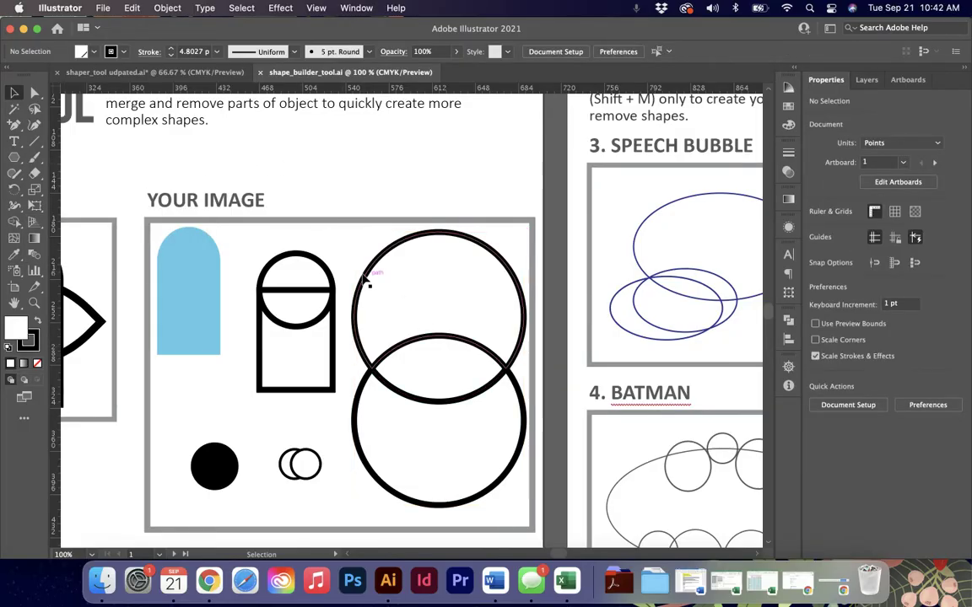
{"action": "left_click_drag", "start_coordinate": [355, 259], "coordinate": [459, 430]}
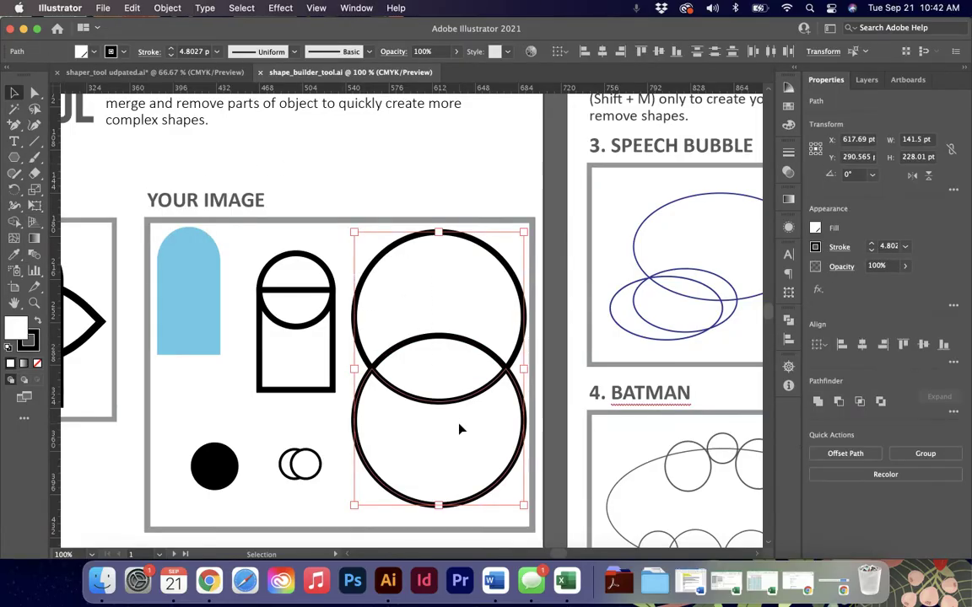
{"action": "left_click", "coordinate": [15, 221]}
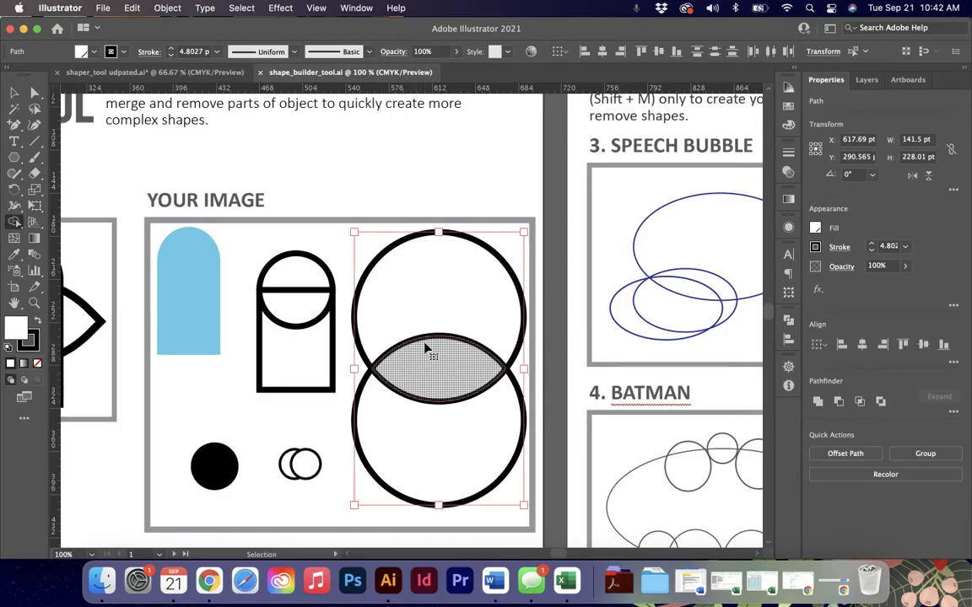
{"action": "key", "text": "super+equal"}
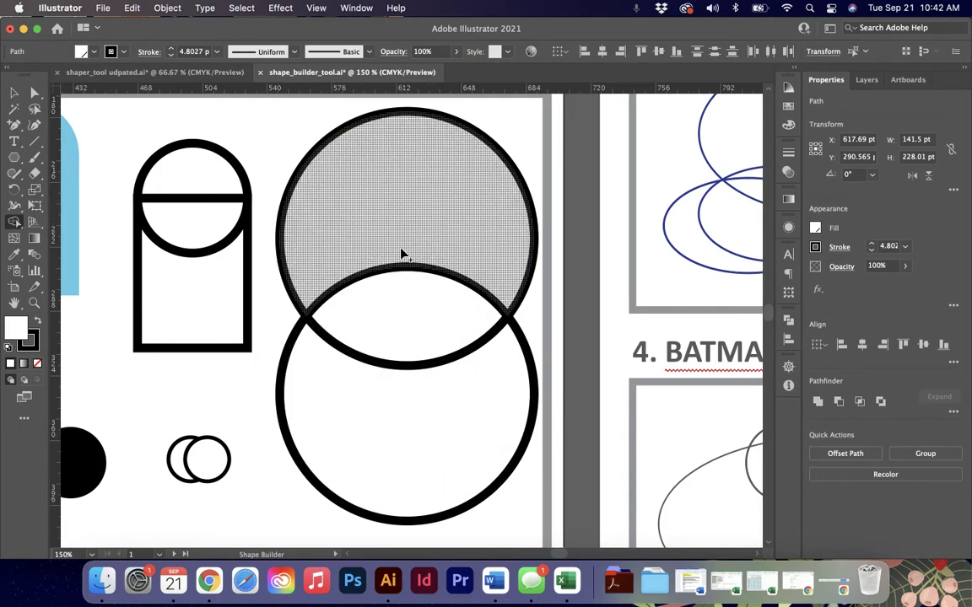
{"action": "left_click", "coordinate": [381, 173]}
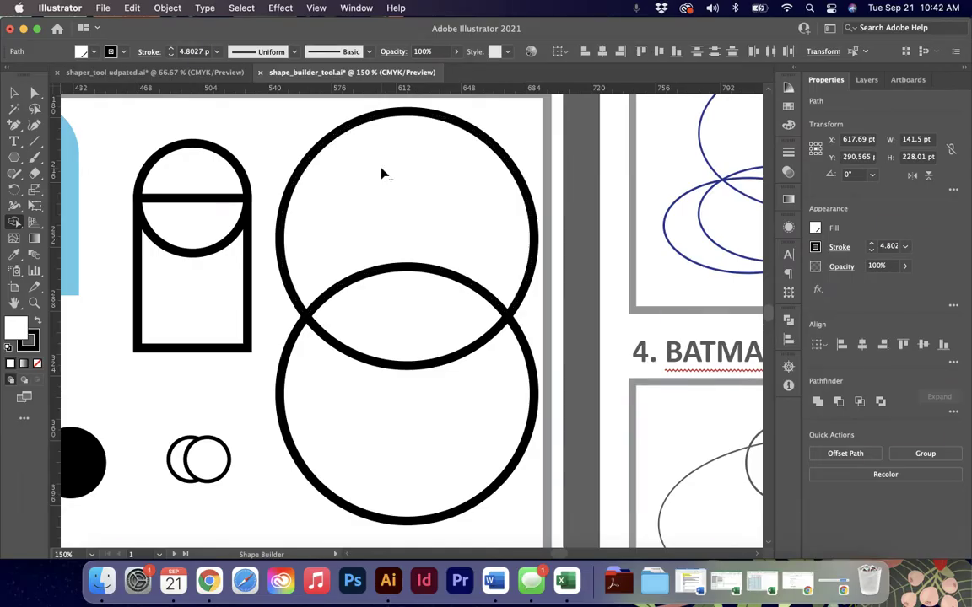
{"action": "left_click", "coordinate": [14, 93]}
{"action": "double_click", "coordinate": [380, 120]}
{"action": "left_click_drag", "start_coordinate": [375, 116], "coordinate": [363, 148]}
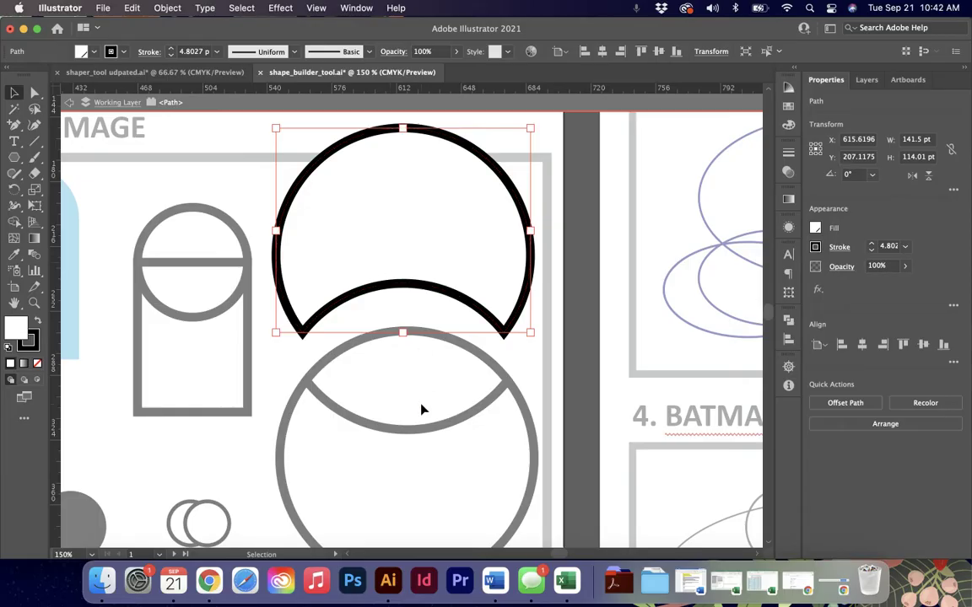
{"action": "key", "text": "super+z"}
{"action": "key", "text": "super+z"}
{"action": "key", "text": "Escape"}
{"action": "key", "text": "a"}
{"action": "key", "text": "v"}
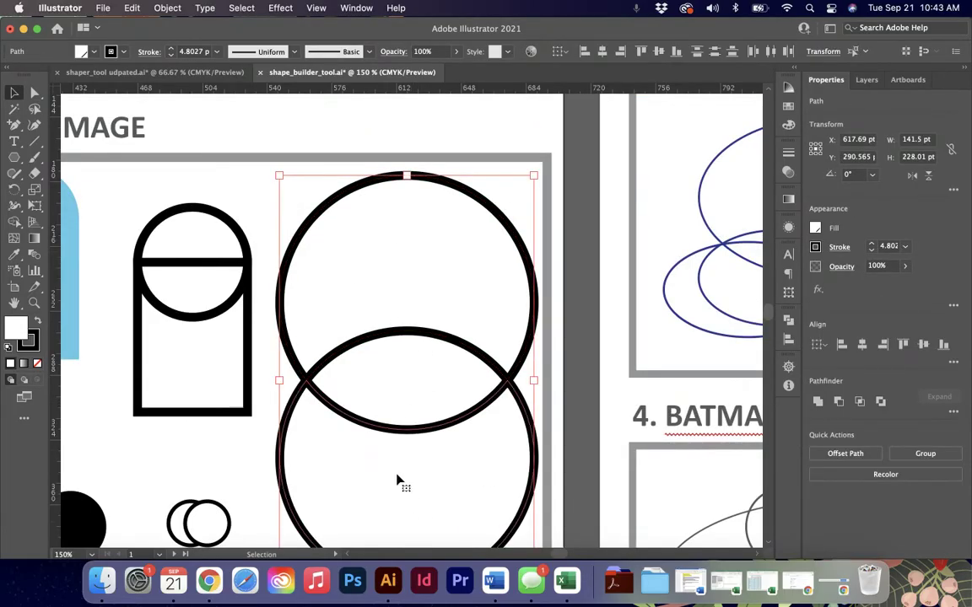
{"action": "key", "text": "shift+m"}
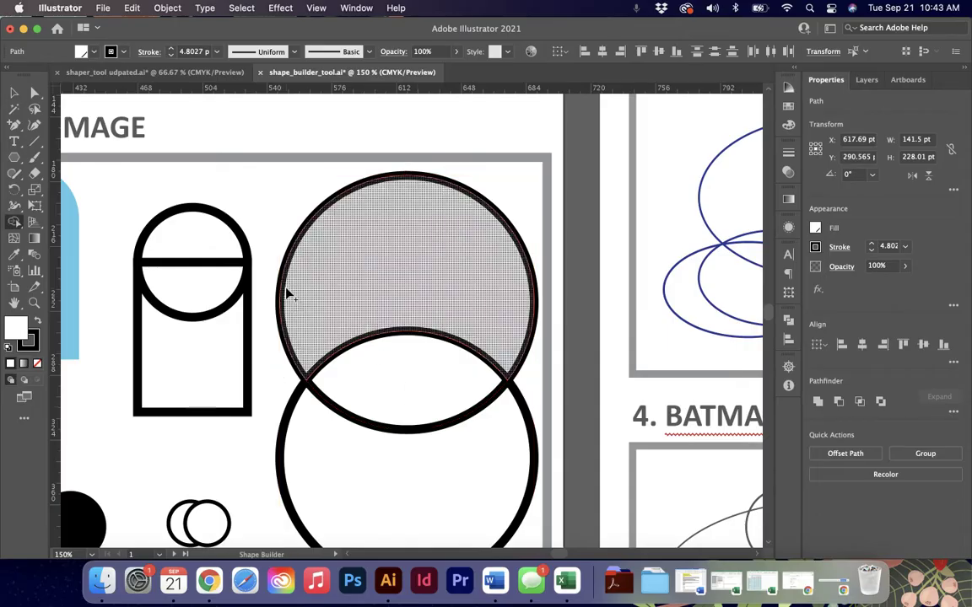
{"action": "left_click_drag", "start_coordinate": [398, 374], "coordinate": [393, 291]}
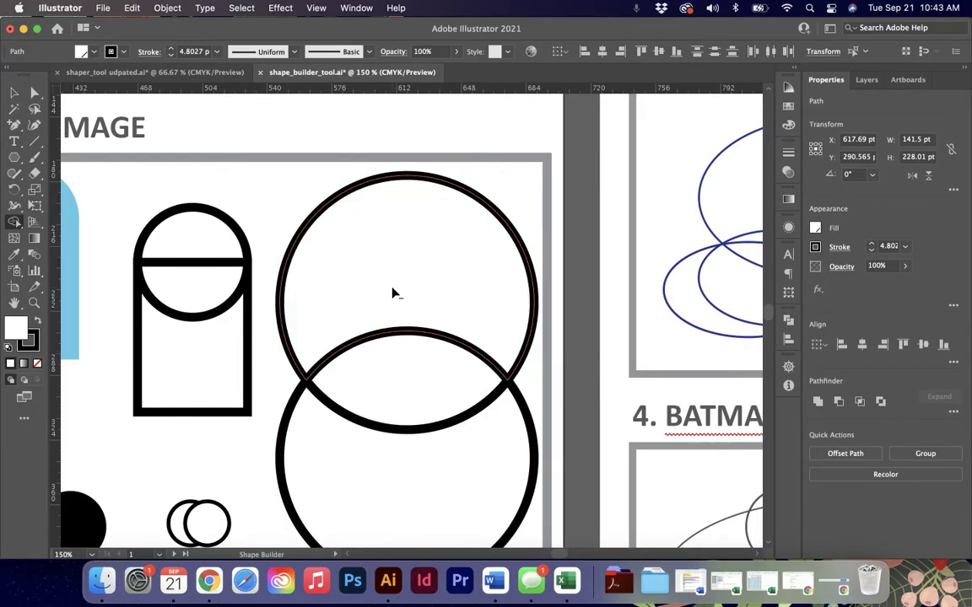
- Try removing the upper crescent, undo it, and split the overlap into its own piece
{"action": "left_click", "coordinate": [388, 195], "text": "alt"}
{"action": "key", "text": "super+z"}
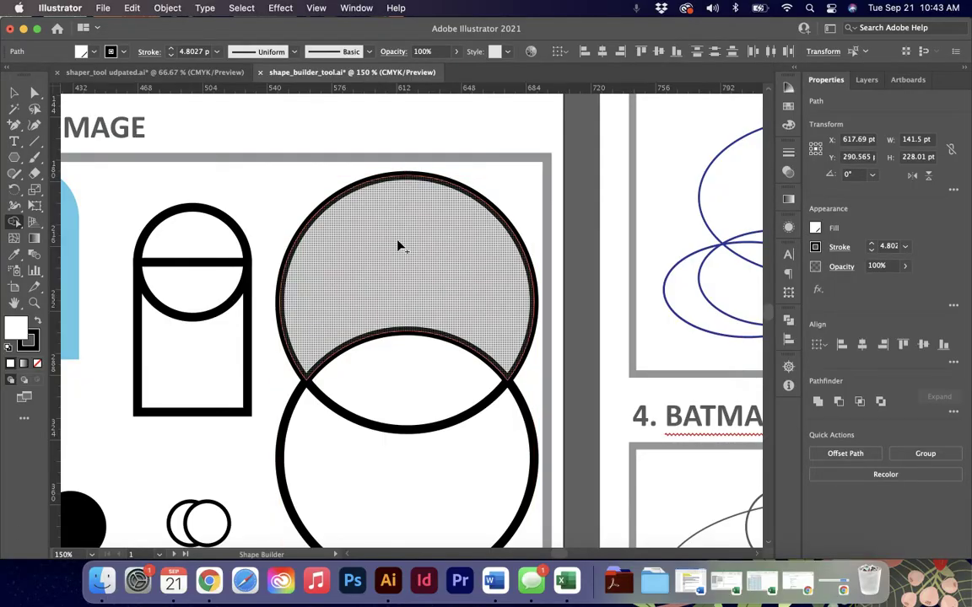
{"action": "left_click", "coordinate": [397, 245], "text": "alt"}
{"action": "key", "text": "super+z"}
{"action": "left_click", "coordinate": [413, 386]}
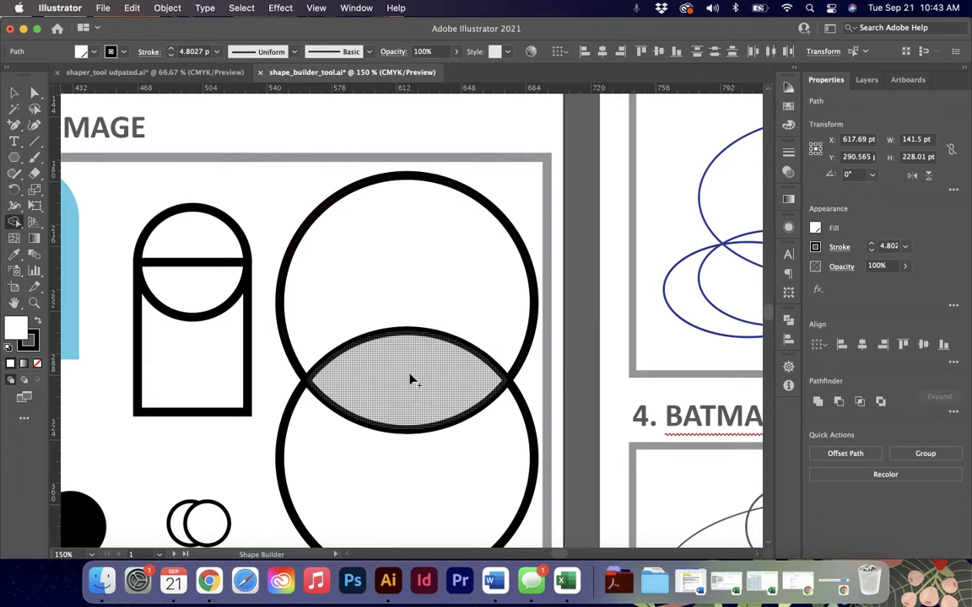
{"action": "left_click", "coordinate": [410, 380]}
- Merge the lower circle's regions, then move both circles right and down
{"action": "scroll", "coordinate": [412, 360], "scroll_direction": "down", "scroll_amount": 3}
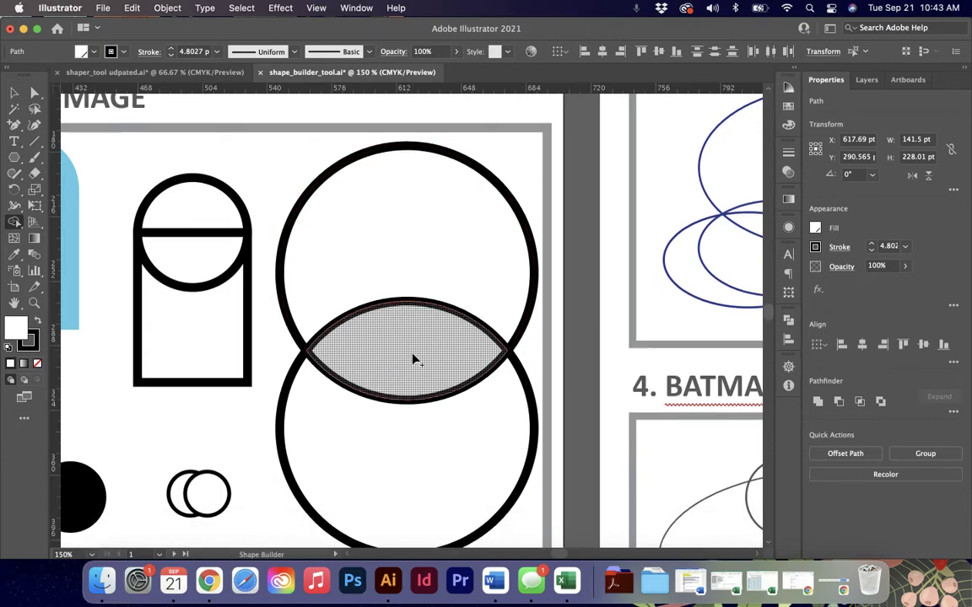
{"action": "mouse_move", "coordinate": [283, 471]}
{"action": "left_mouse_down"}
{"action": "mouse_move", "coordinate": [323, 471]}
{"action": "mouse_move", "coordinate": [399, 469]}
{"action": "left_mouse_up"}
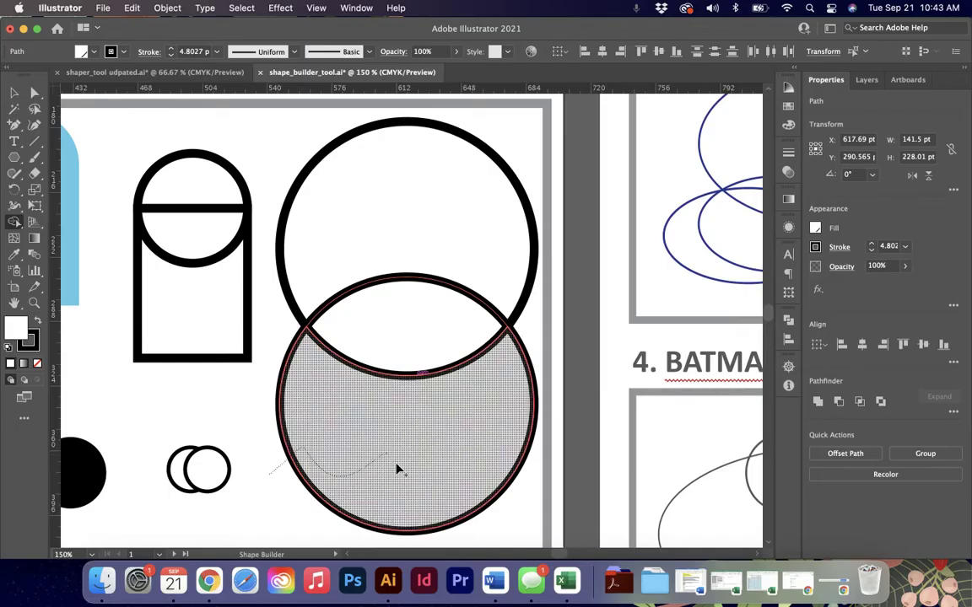
{"action": "left_click_drag", "start_coordinate": [540, 504], "coordinate": [538, 502]}
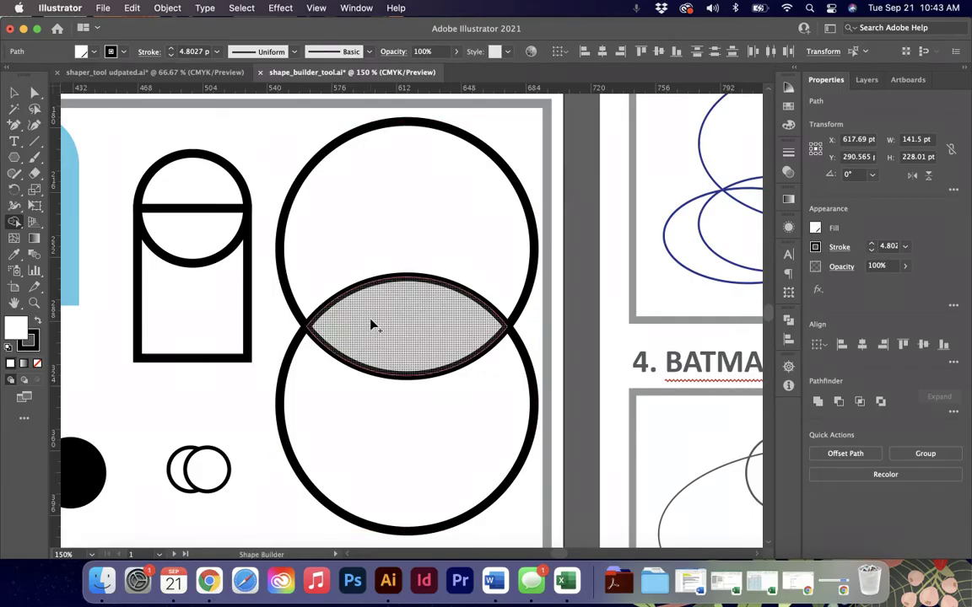
{"action": "mouse_move", "coordinate": [385, 204]}
{"action": "left_mouse_down"}
{"action": "mouse_move", "coordinate": [388, 258]}
{"action": "mouse_move", "coordinate": [413, 321]}
{"action": "left_mouse_up"}
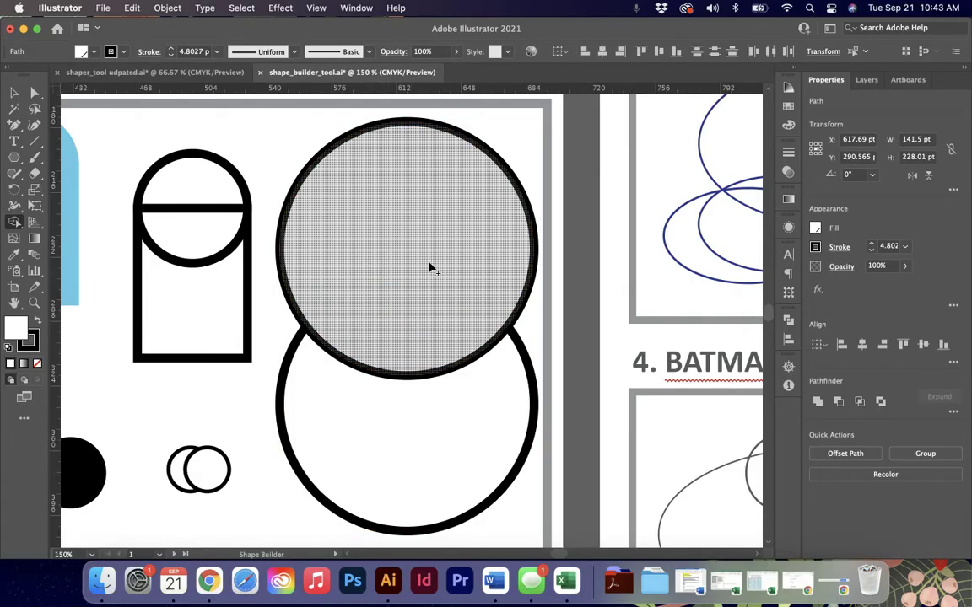
{"action": "key", "text": "super+z"}
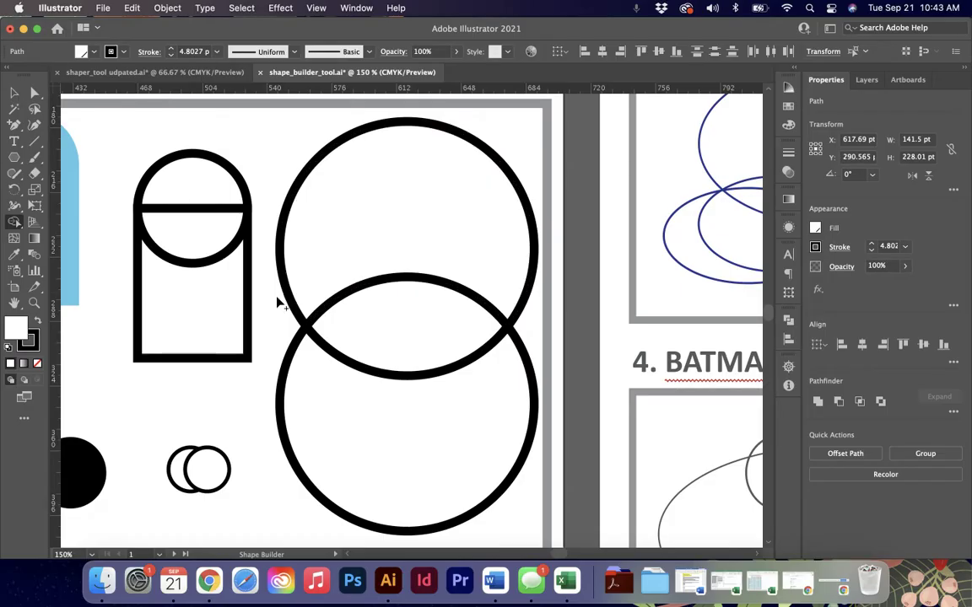
{"action": "mouse_move", "coordinate": [272, 305]}
{"action": "left_mouse_down"}
{"action": "mouse_move", "coordinate": [296, 383]}
{"action": "mouse_move", "coordinate": [317, 412]}
{"action": "mouse_move", "coordinate": [410, 452]}
{"action": "mouse_move", "coordinate": [533, 417]}
{"action": "left_mouse_up"}
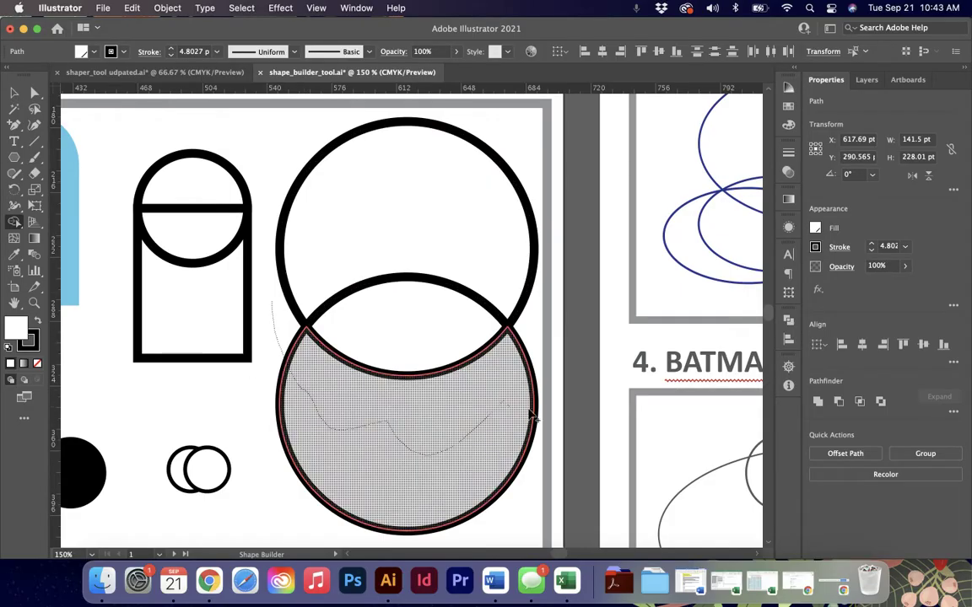
{"action": "left_click_drag", "start_coordinate": [582, 321], "coordinate": [581, 321]}
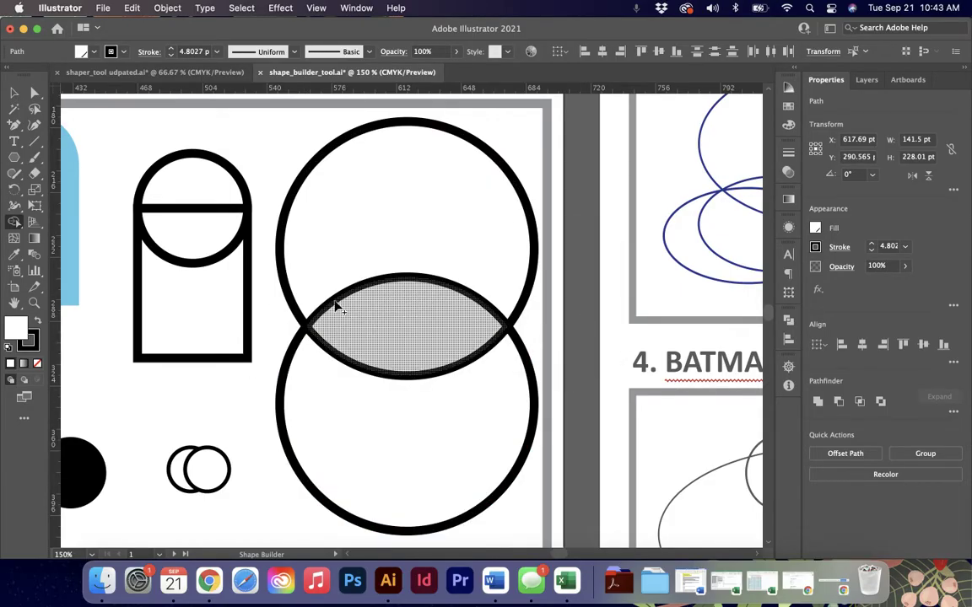
{"action": "key", "text": "v"}
{"action": "left_click_drag", "start_coordinate": [287, 364], "coordinate": [295, 286]}
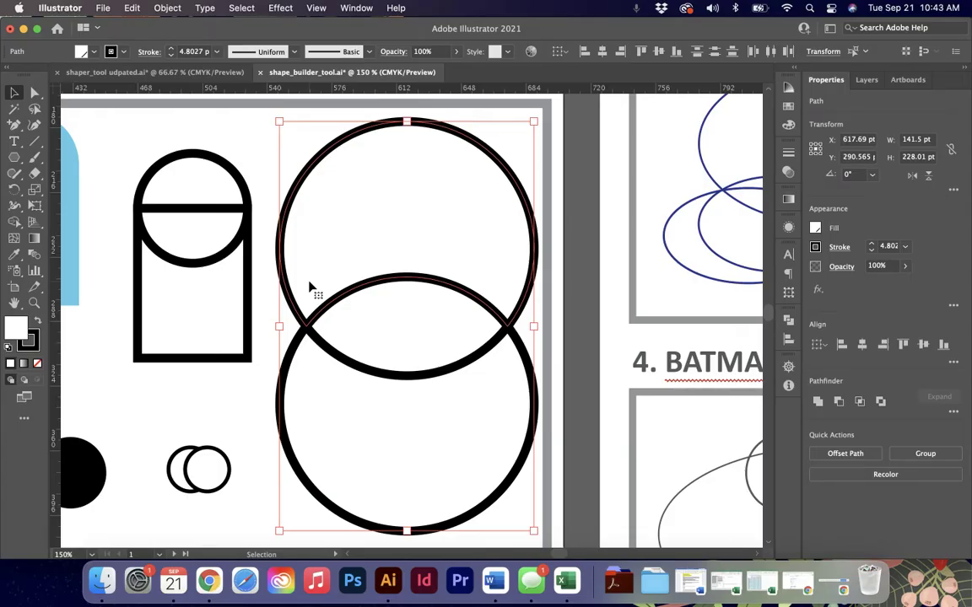
- Select both overlapping circles and switch to the Shape Builder tool
{"action": "left_click", "coordinate": [271, 325]}
{"action": "left_click_drag", "start_coordinate": [275, 147], "coordinate": [415, 406]}
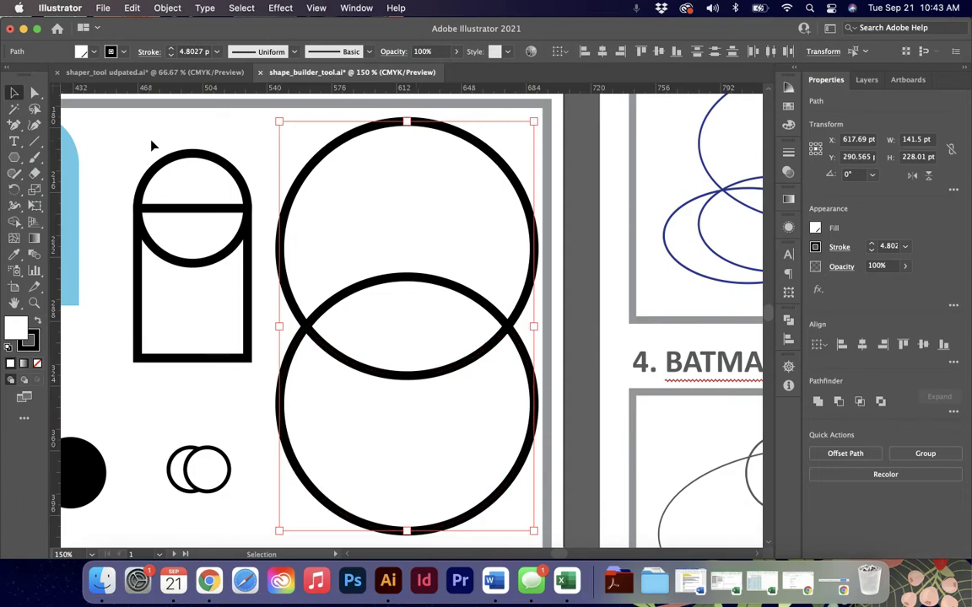
{"action": "left_click", "coordinate": [15, 222]}
{"action": "mouse_move", "coordinate": [101, 128]}
{"action": "left_mouse_down"}
{"action": "mouse_move", "coordinate": [172, 129]}
{"action": "mouse_move", "coordinate": [195, 271]}
{"action": "mouse_move", "coordinate": [110, 272]}
{"action": "mouse_move", "coordinate": [98, 119]}
{"action": "left_mouse_up"}
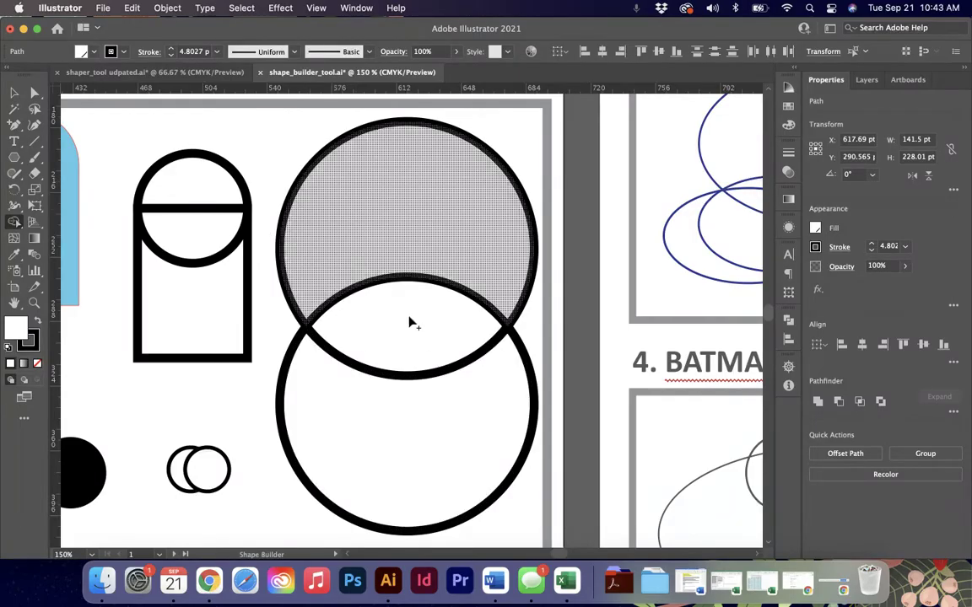
- Delete the upper and lower crescents, leaving only the lens-shaped overlap
{"action": "key", "text": "super+minus"}
{"action": "key", "text": "super+minus"}
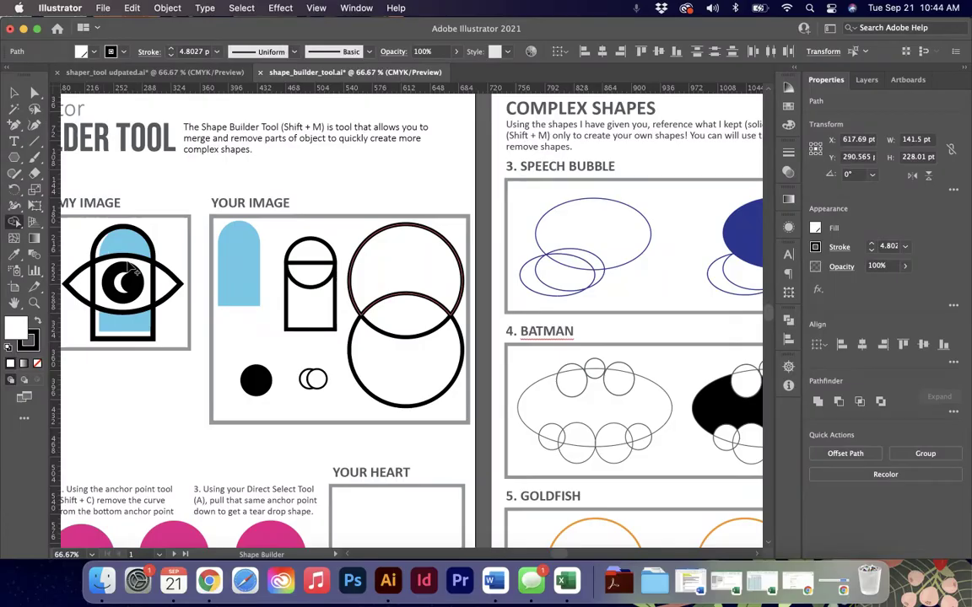
{"action": "scroll", "coordinate": [120, 243], "scroll_direction": "left", "scroll_amount": 2}
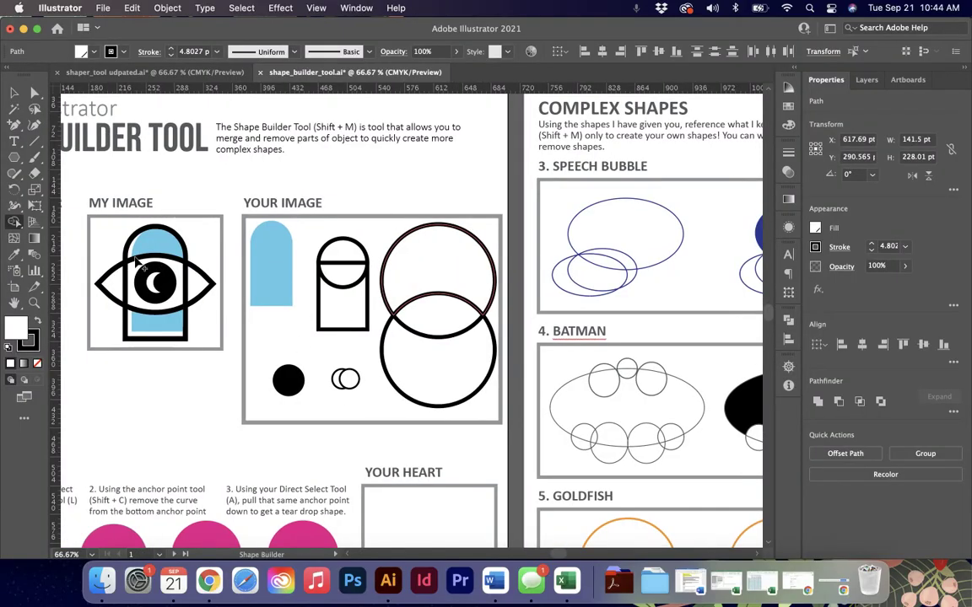
{"action": "scroll", "coordinate": [177, 287], "scroll_direction": "left", "scroll_amount": 8}
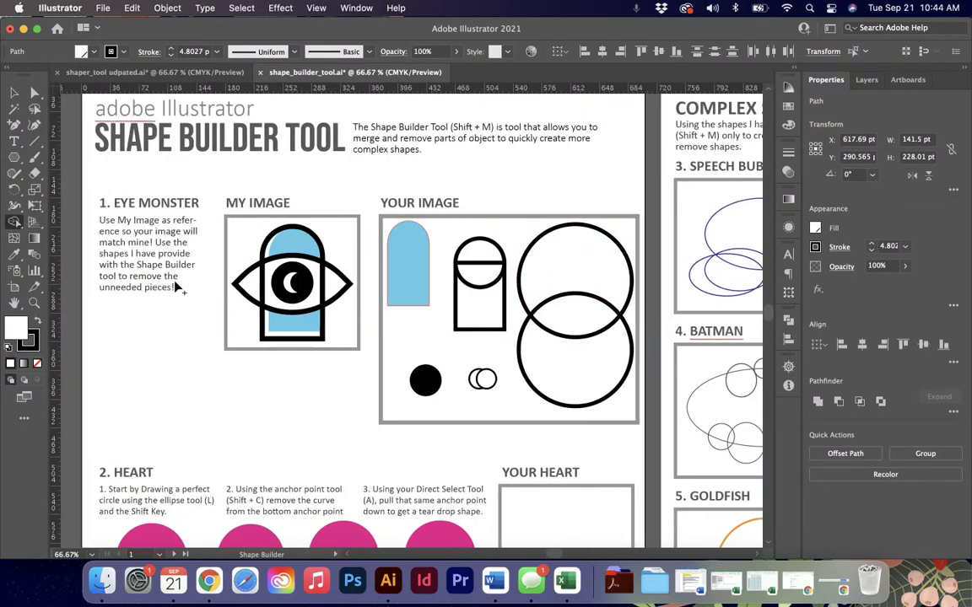
{"action": "scroll", "coordinate": [198, 301], "scroll_direction": "right", "scroll_amount": 1}
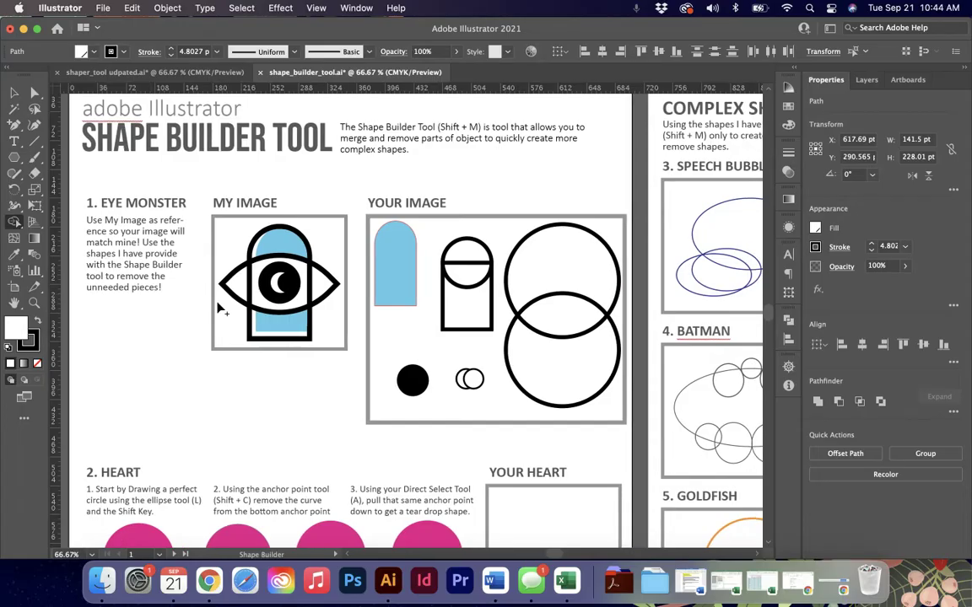
{"action": "left_click", "coordinate": [560, 270], "text": "alt"}
{"action": "left_click", "coordinate": [580, 379], "text": "alt"}
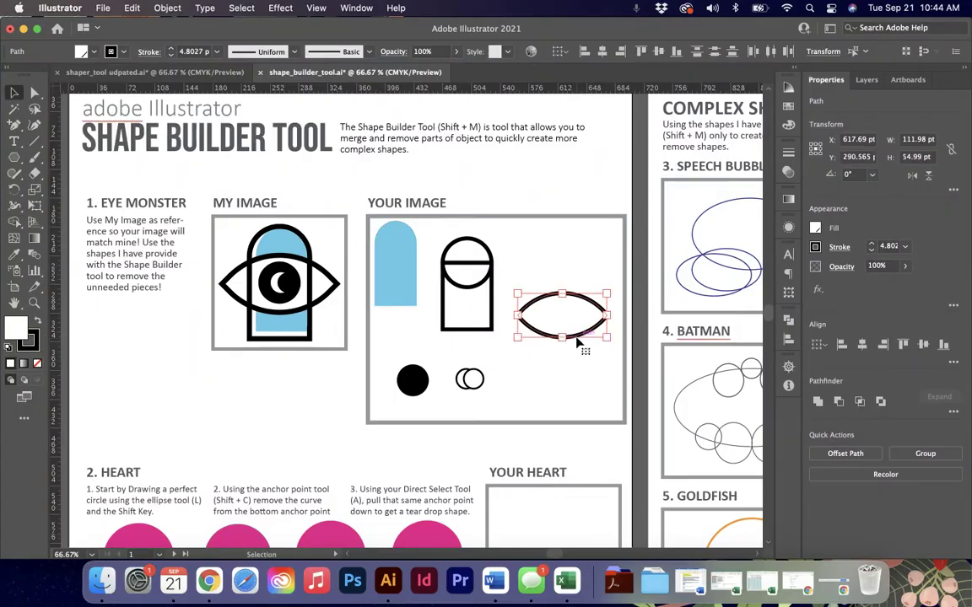
- Select the circle-and-rectangle shape and test Shape Builder merges on it, undoing each attempt
{"action": "key", "text": "v"}
{"action": "left_click", "coordinate": [510, 271]}
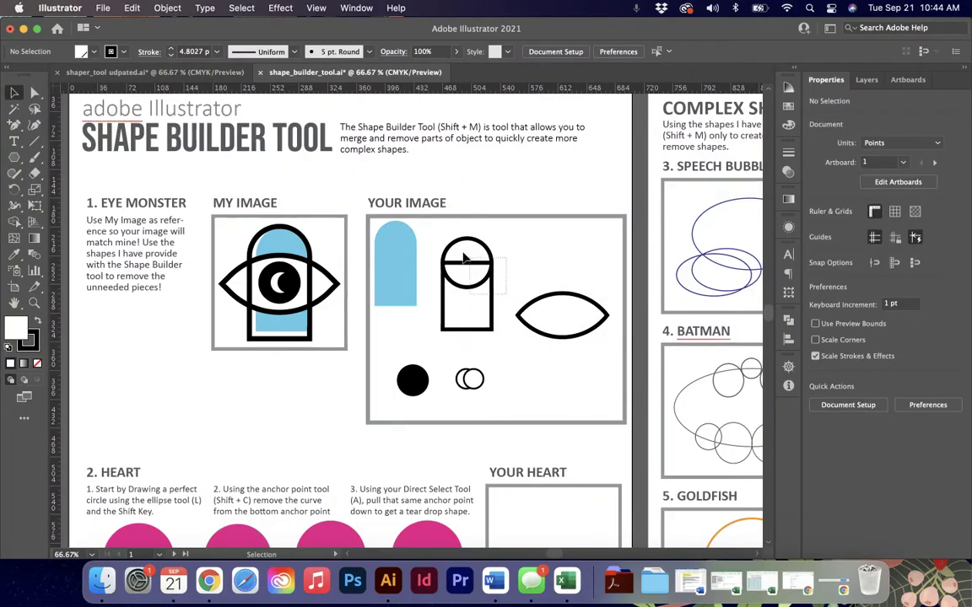
{"action": "left_click", "coordinate": [448, 242]}
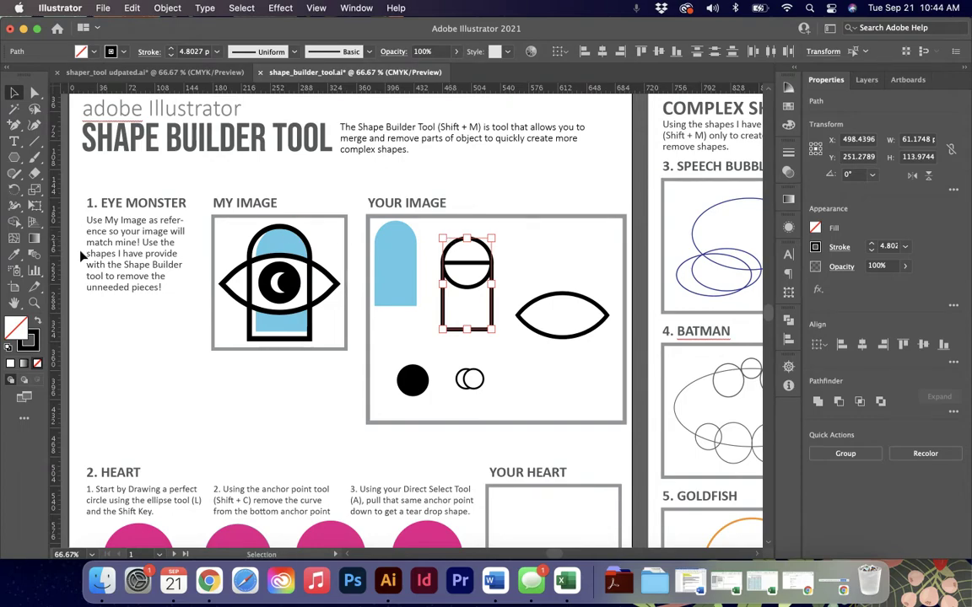
{"action": "key", "text": "shift+m"}
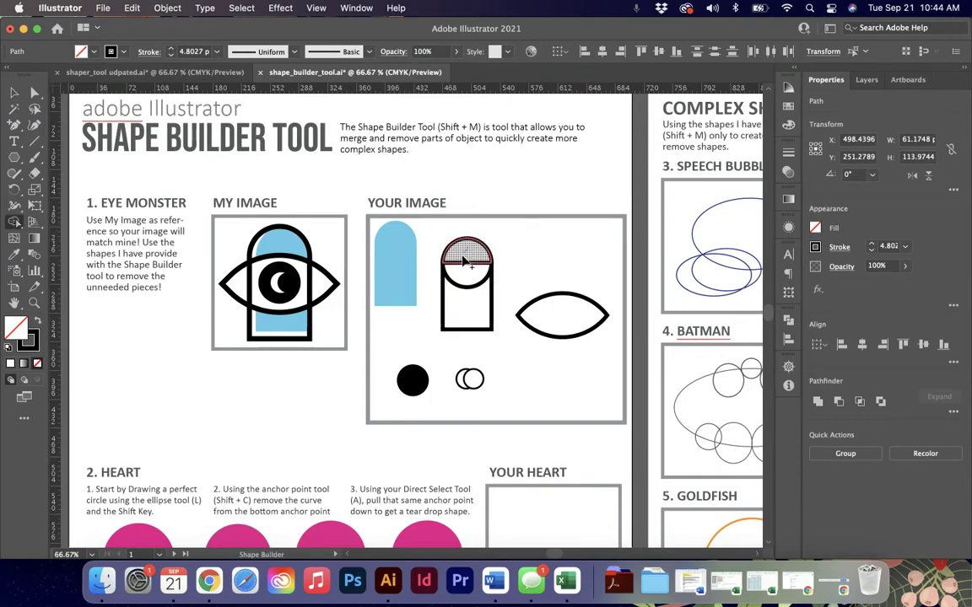
{"action": "left_click_drag", "start_coordinate": [469, 246], "coordinate": [469, 319]}
{"action": "key", "text": "super+z"}
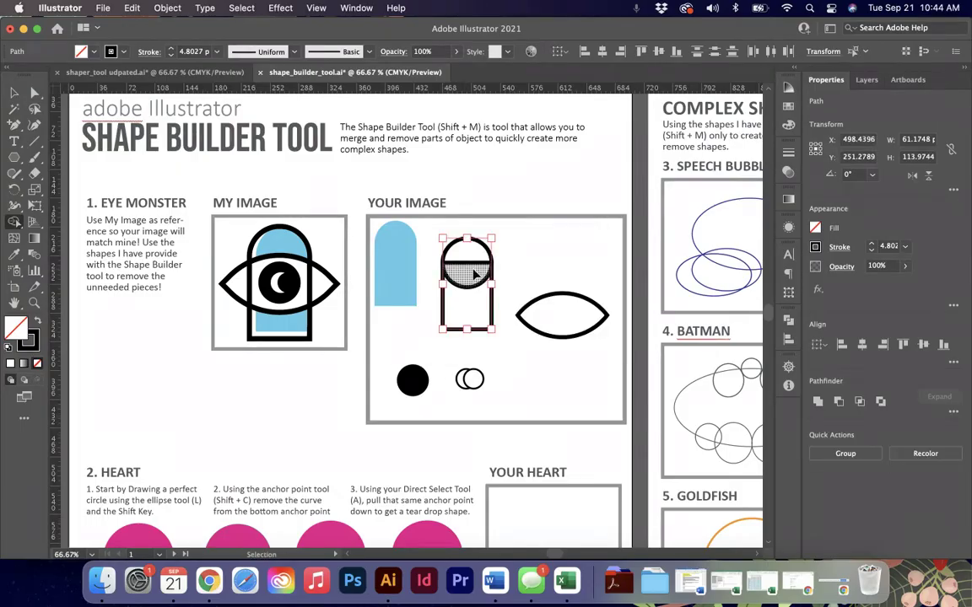
{"action": "key", "text": "super+equal"}
{"action": "key", "text": "super+equal"}
{"action": "key", "text": "super+equal"}
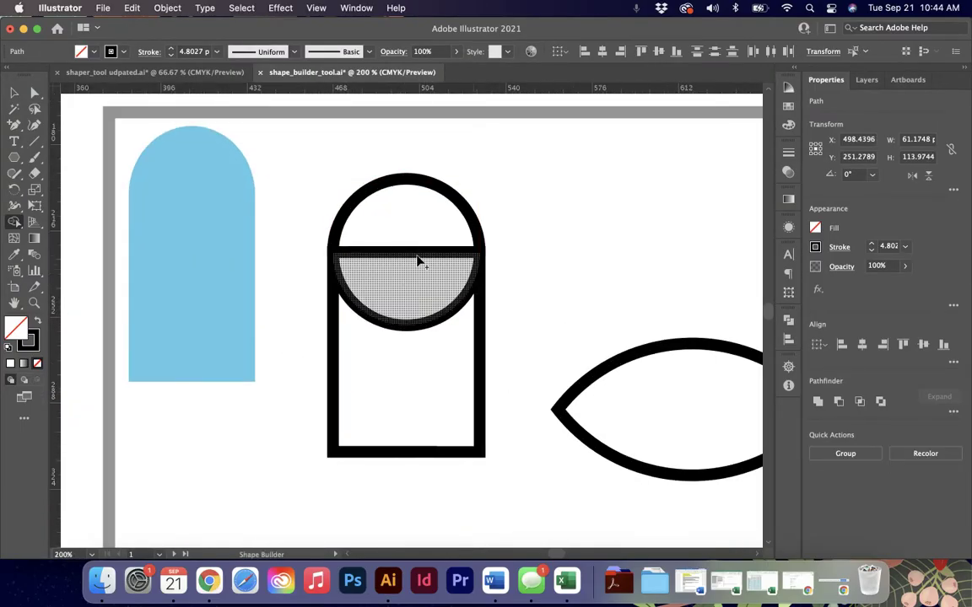
{"action": "left_click_drag", "start_coordinate": [420, 261], "coordinate": [425, 258]}
{"action": "left_click", "coordinate": [427, 325], "text": "alt"}
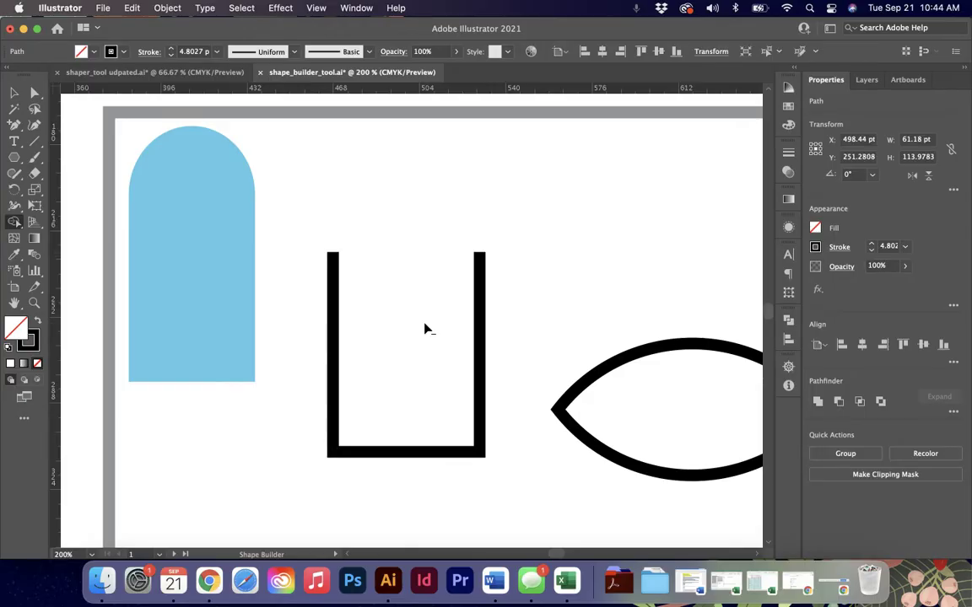
{"action": "key", "text": "super+z"}
- Merge the circle and rectangle into one arch outline and move the blue arch inside it
{"action": "key", "text": "shift+m"}
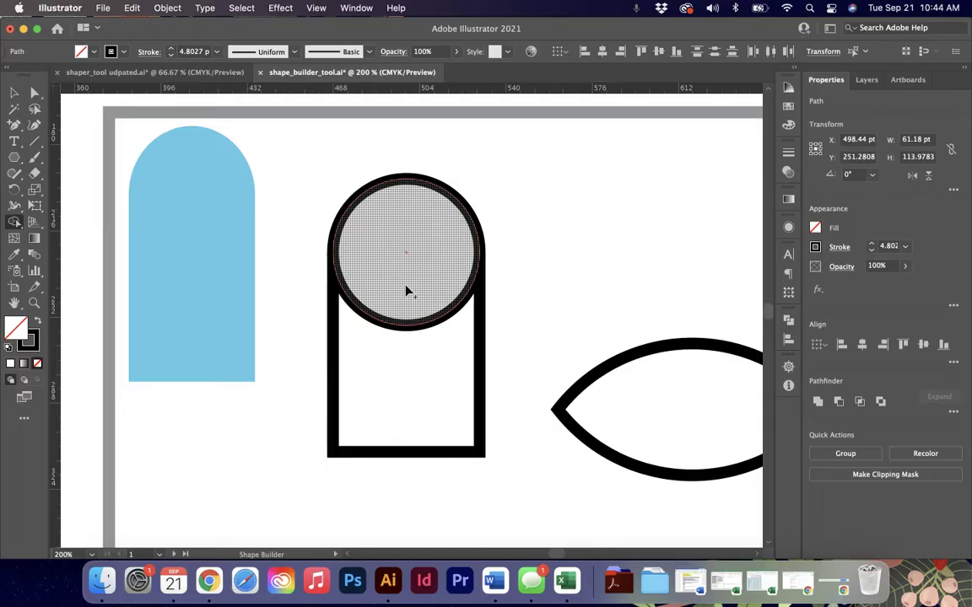
{"action": "mouse_move", "coordinate": [405, 256]}
{"action": "left_mouse_down"}
{"action": "mouse_move", "coordinate": [424, 295]}
{"action": "mouse_move", "coordinate": [427, 373]}
{"action": "left_mouse_up"}
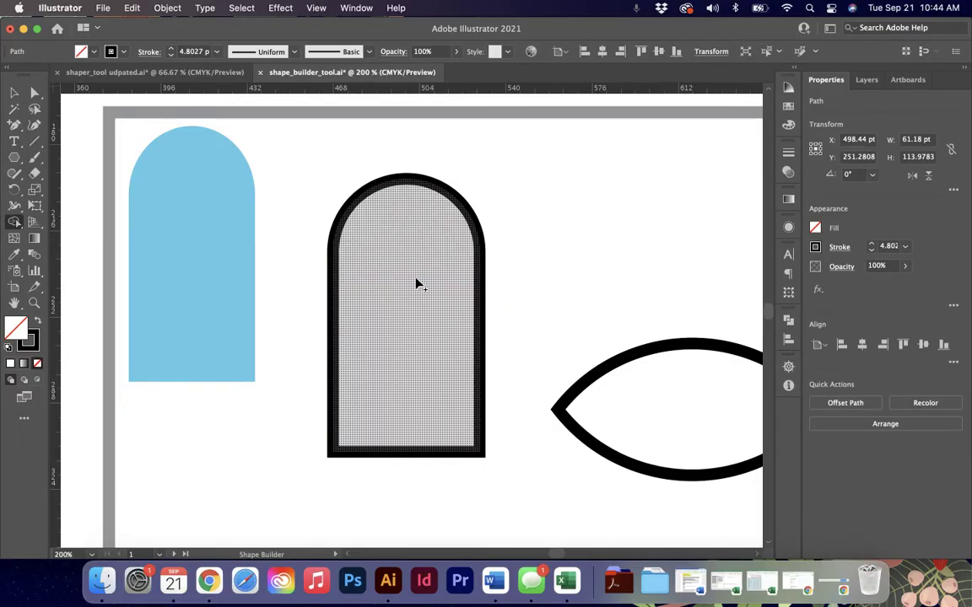
{"action": "key", "text": "v"}
{"action": "left_click_drag", "start_coordinate": [230, 254], "coordinate": [451, 318]}
- Place a copy of the lens across the arch, delete the original, and add the black pupil
{"action": "left_click_drag", "start_coordinate": [649, 364], "coordinate": [365, 244]}
{"action": "left_click", "coordinate": [637, 390]}
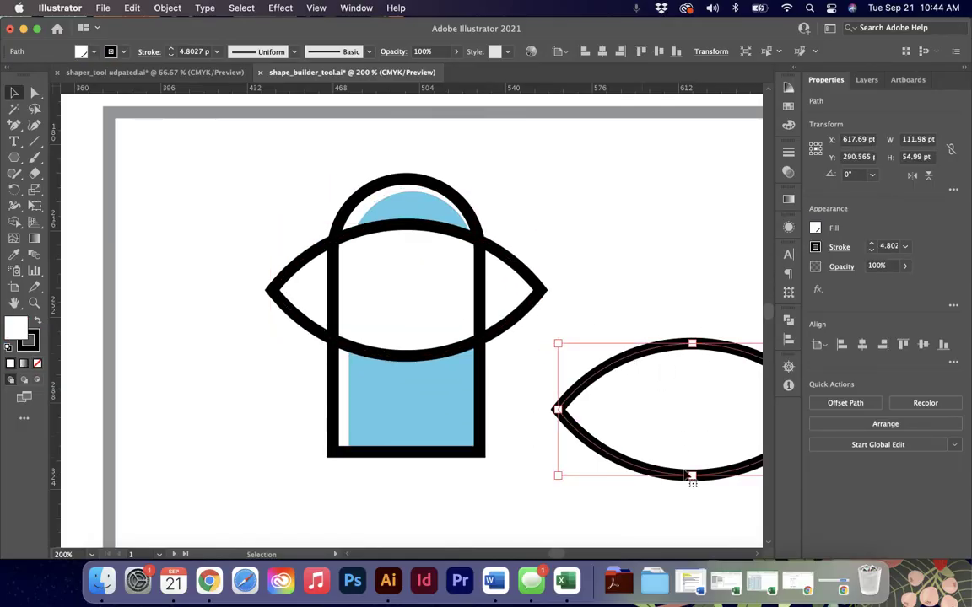
{"action": "key", "text": "Delete"}
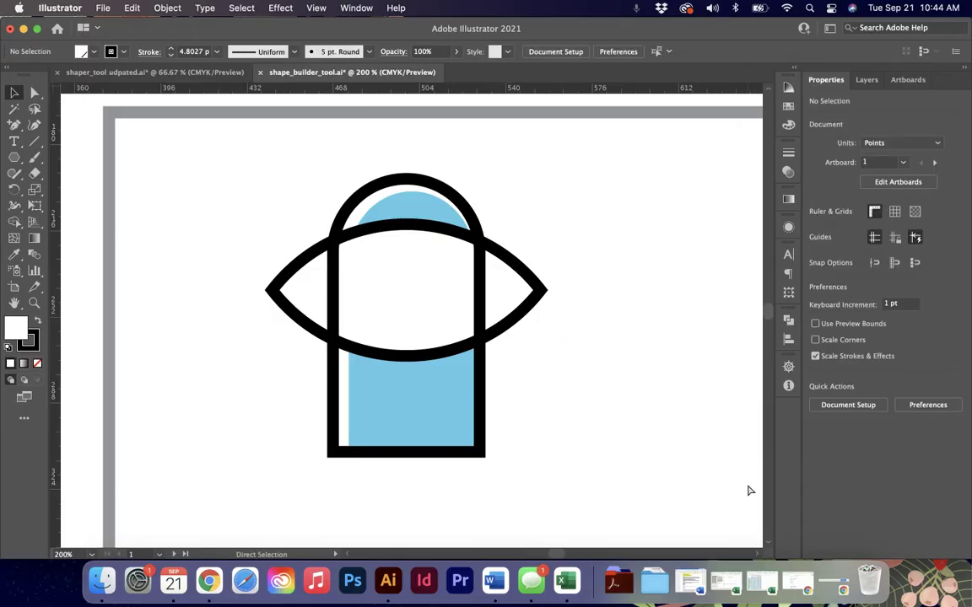
{"action": "key", "text": "super+minus"}
{"action": "scroll", "coordinate": [748, 490], "scroll_direction": "down", "scroll_amount": 4}
{"action": "left_click_drag", "start_coordinate": [296, 358], "coordinate": [414, 122]}
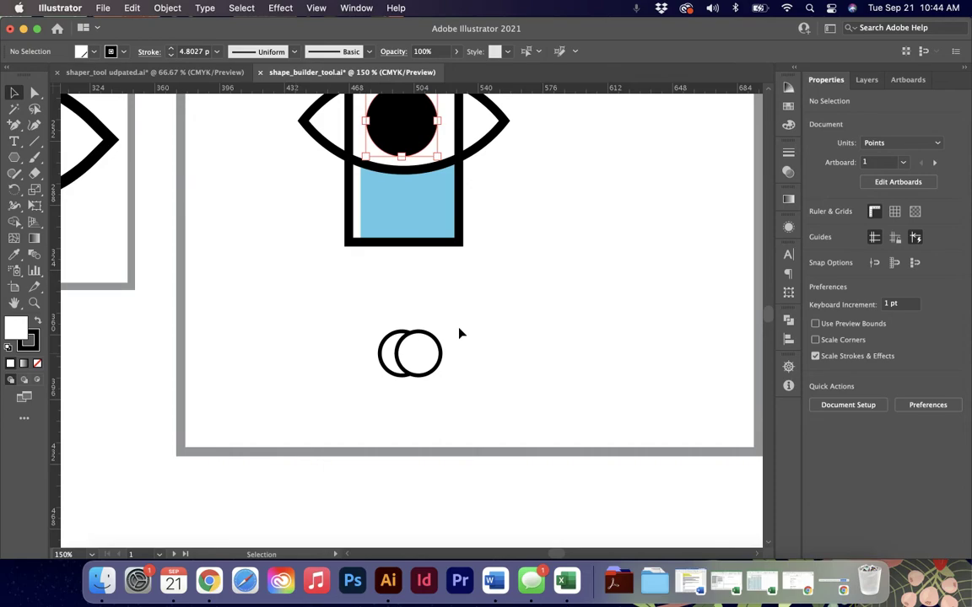
{"action": "left_click", "coordinate": [380, 338]}
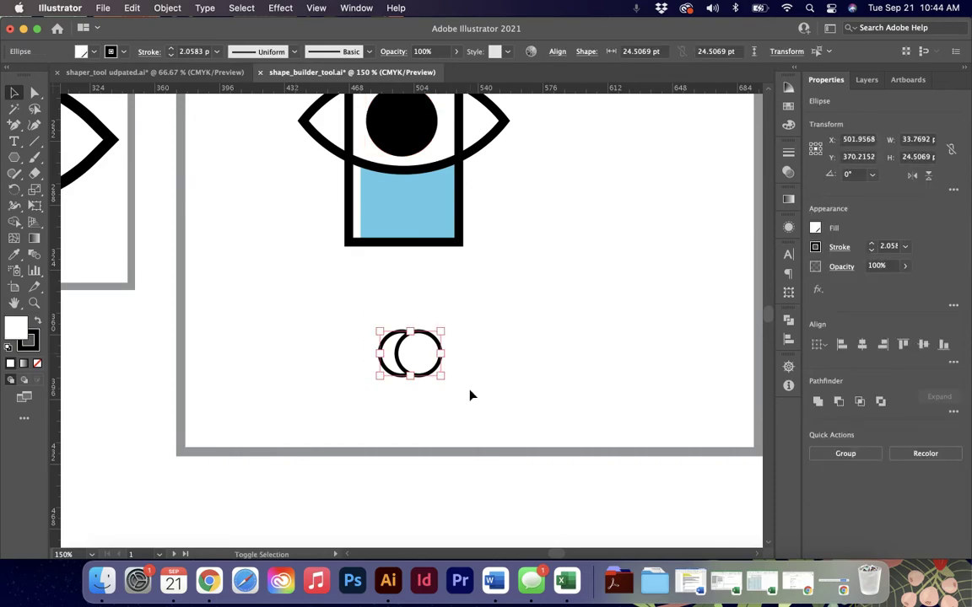
- Try splitting and merging the small rings' regions with Shape Builder, undoing each change
{"action": "key", "text": "shift+m"}
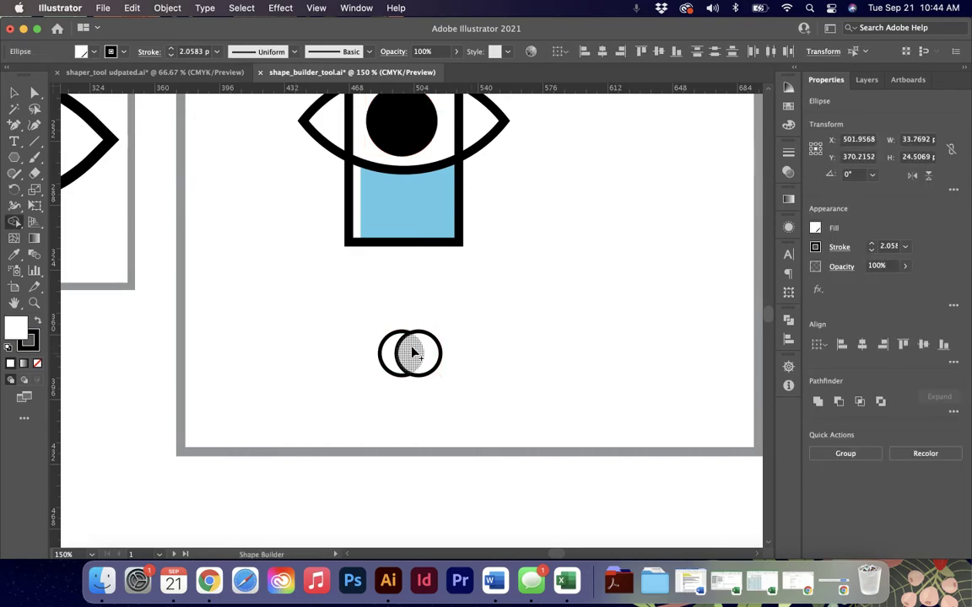
{"action": "left_click_drag", "start_coordinate": [413, 354], "coordinate": [426, 356]}
{"action": "key", "text": "super+equal"}
{"action": "key", "text": "super+equal"}
{"action": "key", "text": "super+equal"}
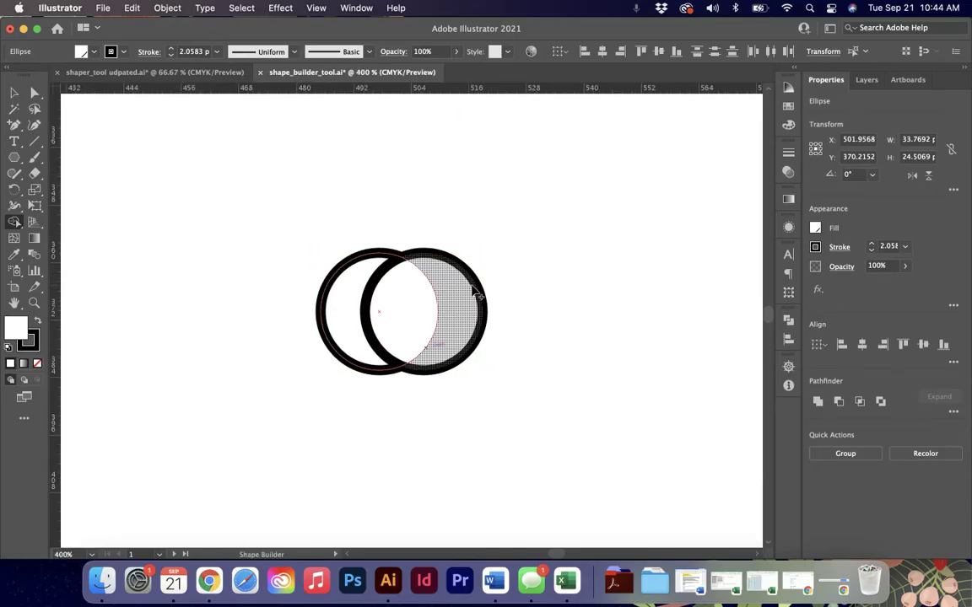
{"action": "left_click", "coordinate": [402, 304]}
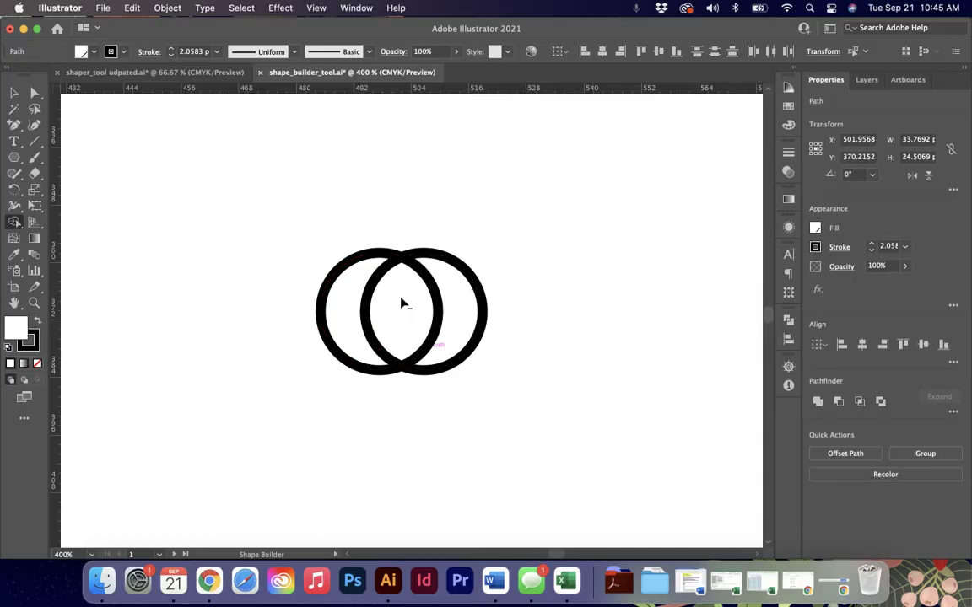
{"action": "left_click", "coordinate": [452, 289], "text": "alt"}
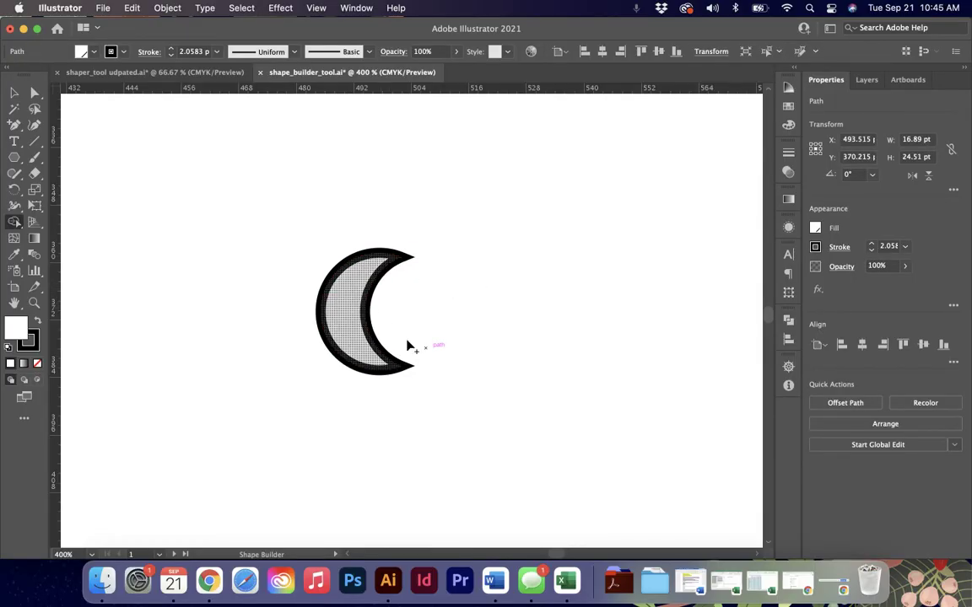
{"action": "key", "text": "super+z"}
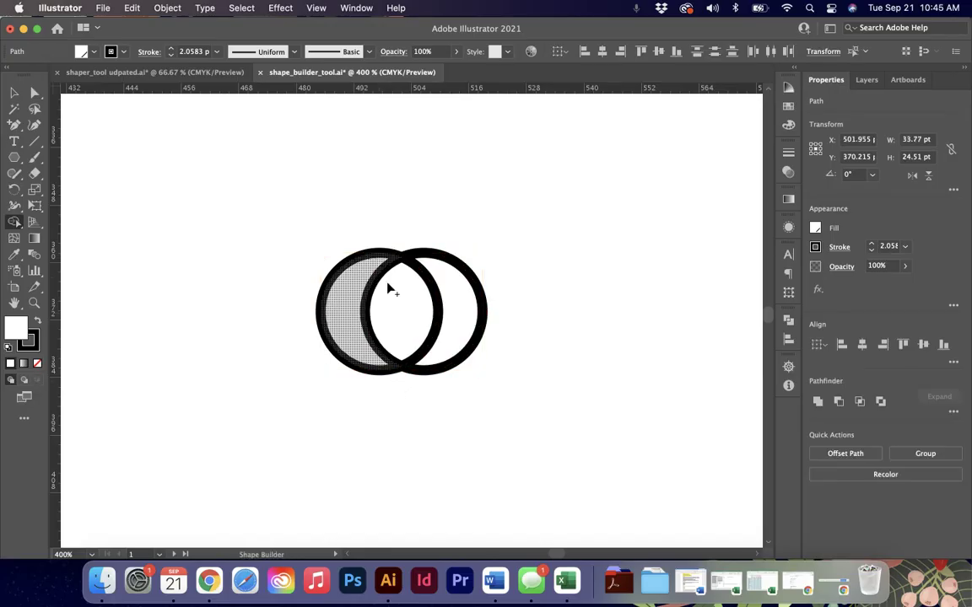
{"action": "left_click", "coordinate": [344, 308]}
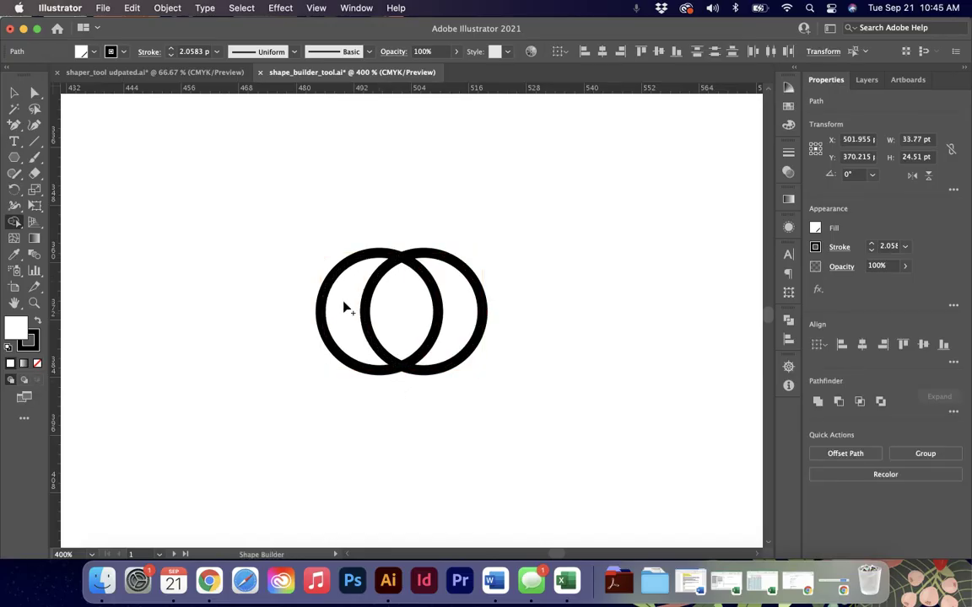
{"action": "left_click_drag", "start_coordinate": [335, 313], "coordinate": [430, 321]}
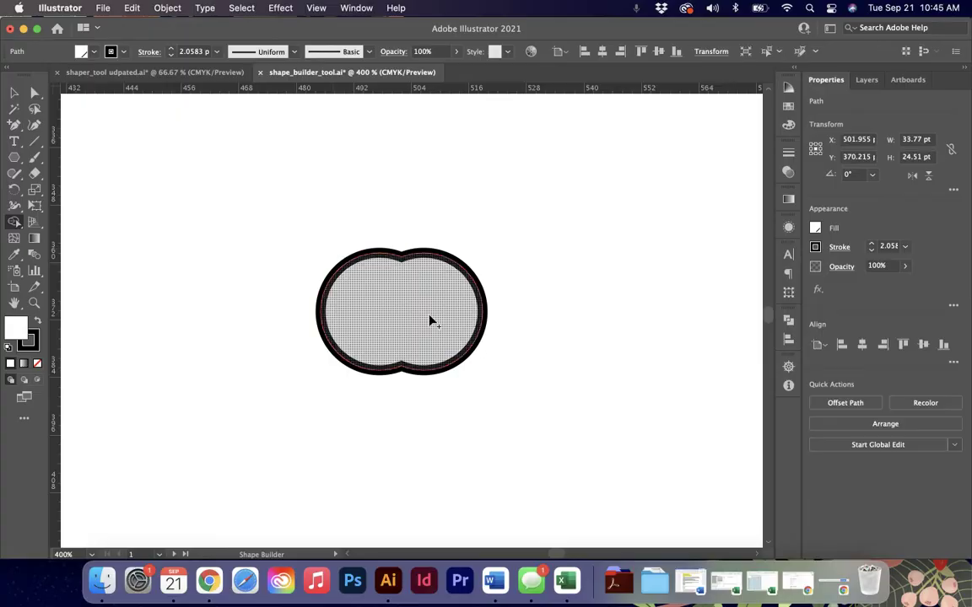
{"action": "key", "text": "super+z"}
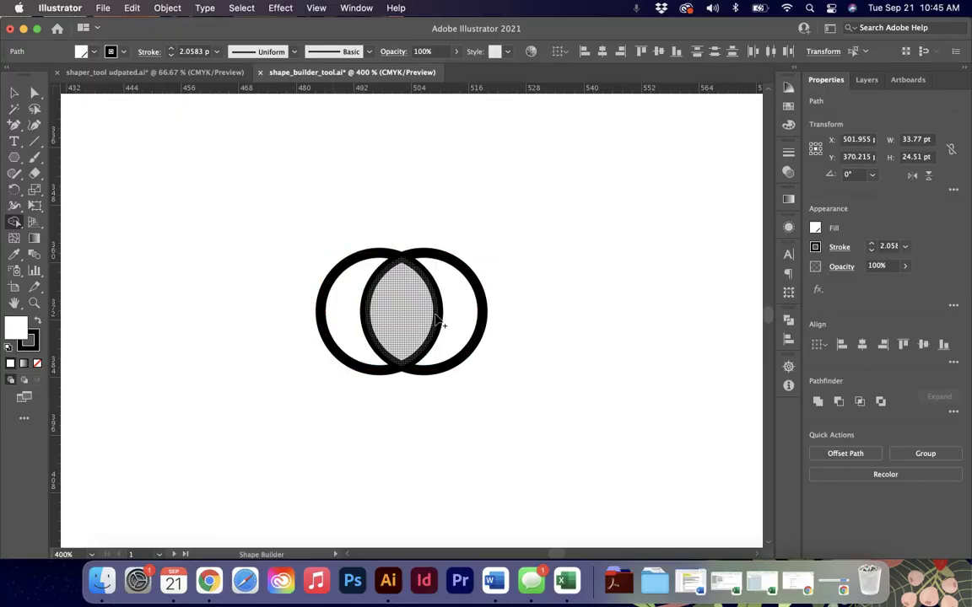
- Delete the right crescent in isolation mode, leaving a single crescent moon
{"action": "key", "text": "v"}
{"action": "double_click", "coordinate": [436, 318]}
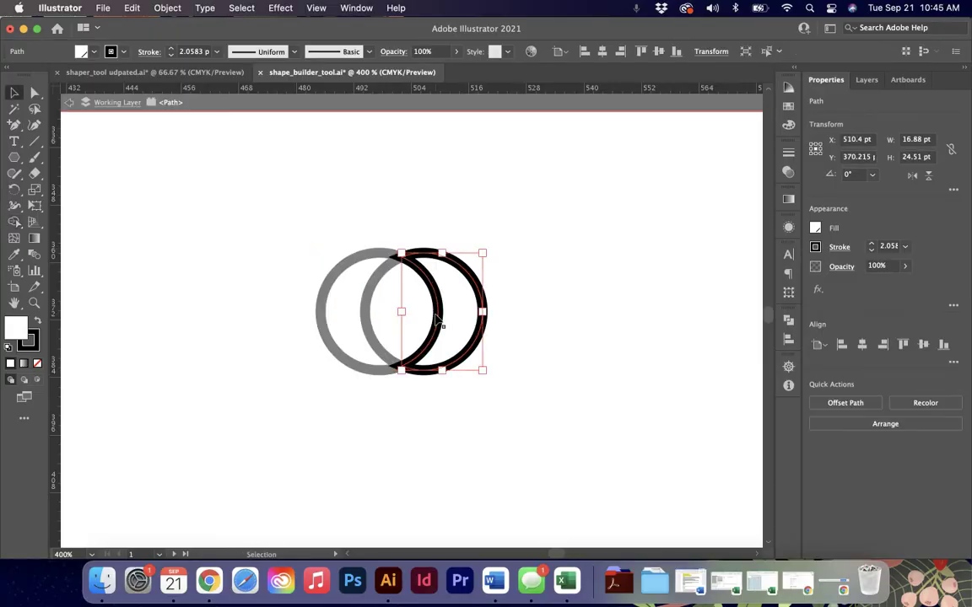
{"action": "key", "text": "Delete"}
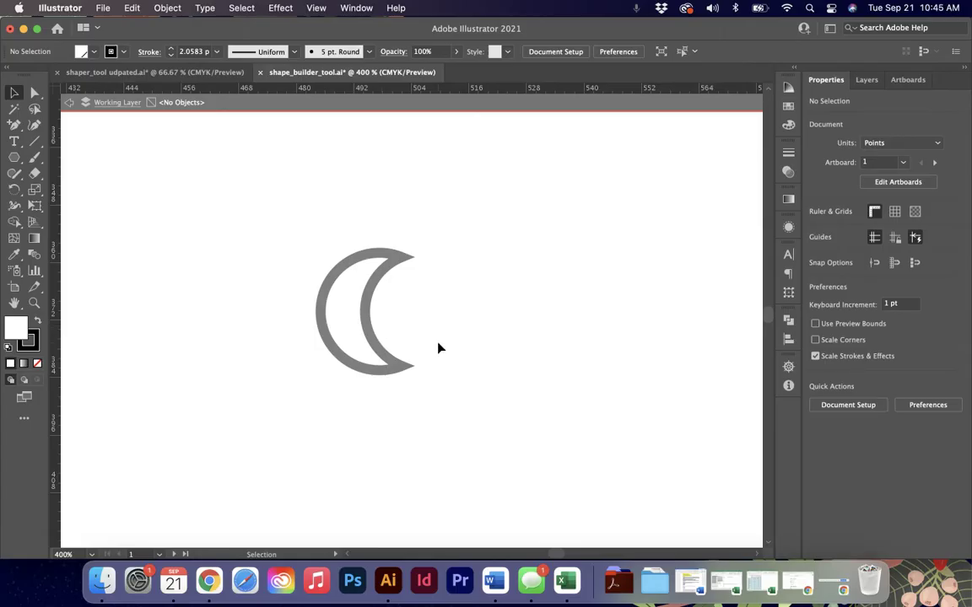
{"action": "key", "text": "Escape"}
{"action": "key", "text": "super+minus"}
{"action": "key", "text": "super+minus"}
{"action": "key", "text": "super+minus"}
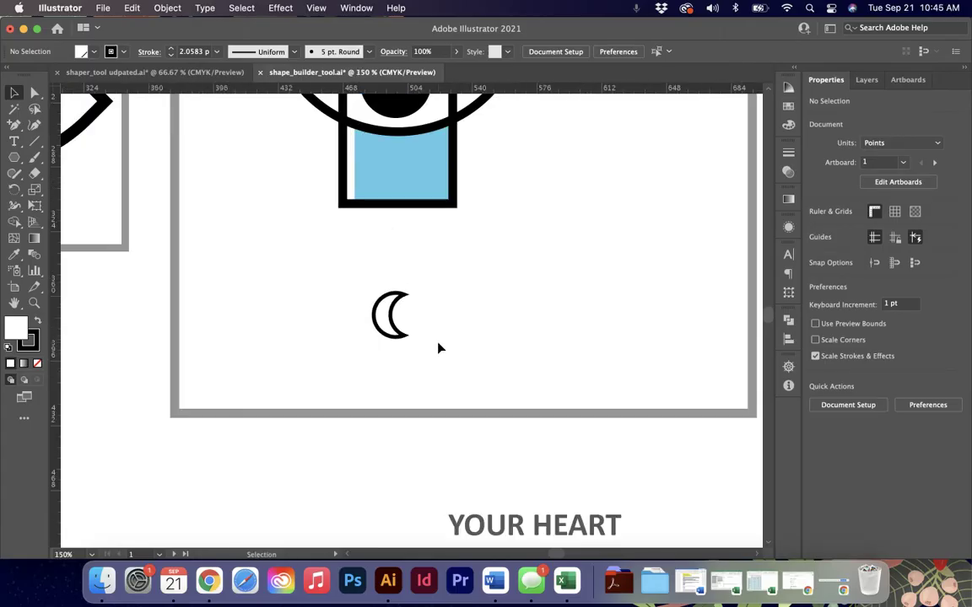
- Move the crescent onto the eye's black pupil, then scroll down to the YOUR HEART box
{"action": "scroll", "coordinate": [439, 348], "scroll_direction": "up", "scroll_amount": 3}
{"action": "left_click_drag", "start_coordinate": [393, 398], "coordinate": [401, 165]}
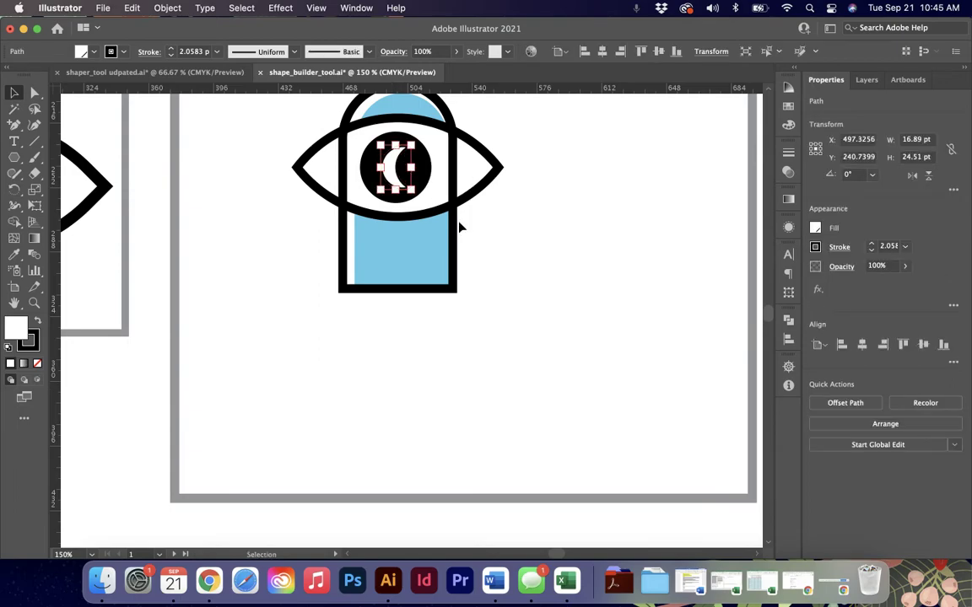
{"action": "scroll", "coordinate": [458, 226], "scroll_direction": "down", "scroll_amount": 3}
{"action": "key", "text": "super+minus"}
{"action": "key", "text": "super+minus"}
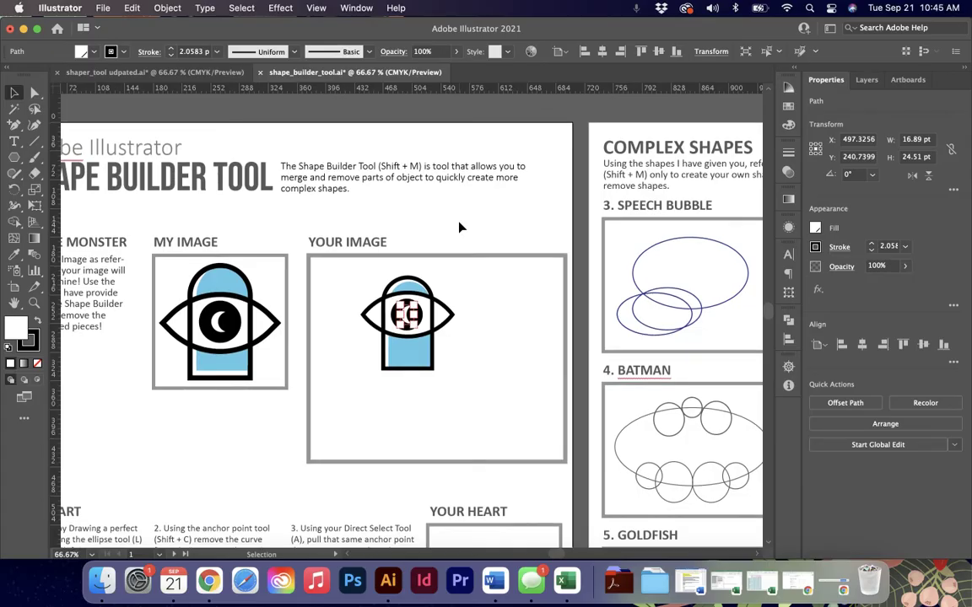
{"action": "scroll", "coordinate": [459, 227], "scroll_direction": "down", "scroll_amount": 8}
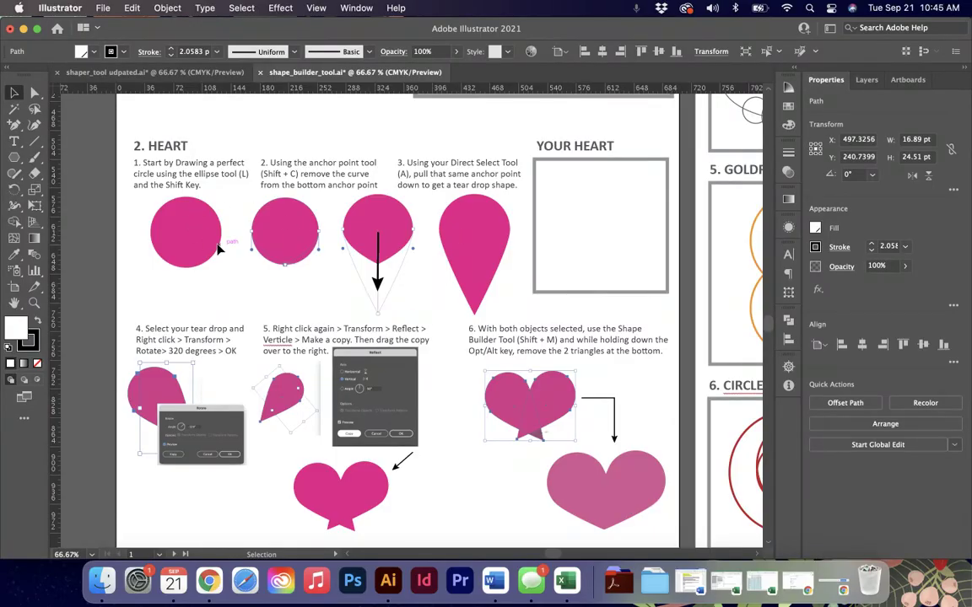
- Draw a circle in YOUR HEART with a red-orange fill and no stroke
{"action": "key", "text": "l"}
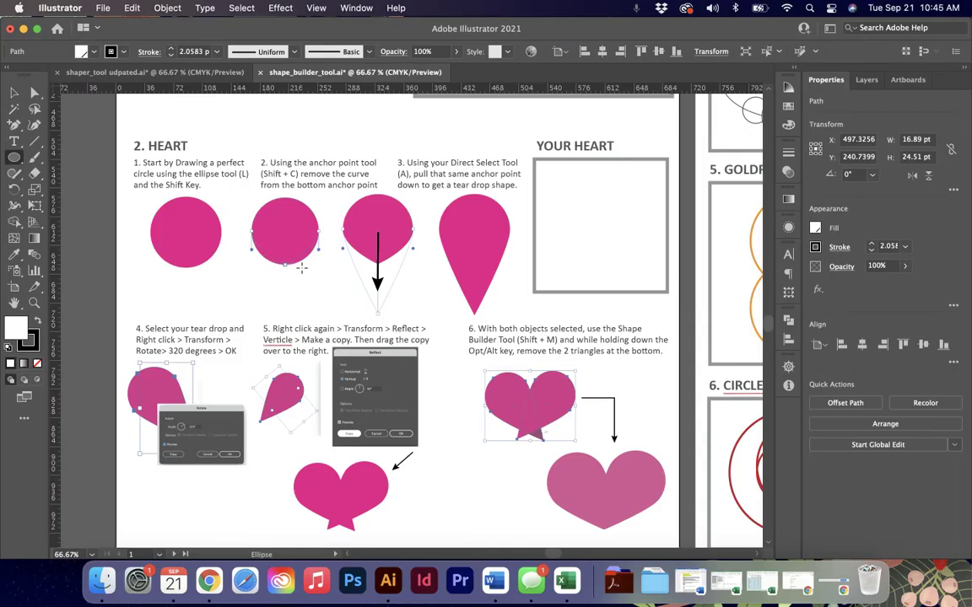
{"action": "left_click_drag", "start_coordinate": [558, 169], "coordinate": [624, 221]}
{"action": "key", "text": "v"}
{"action": "left_click", "coordinate": [816, 229]}
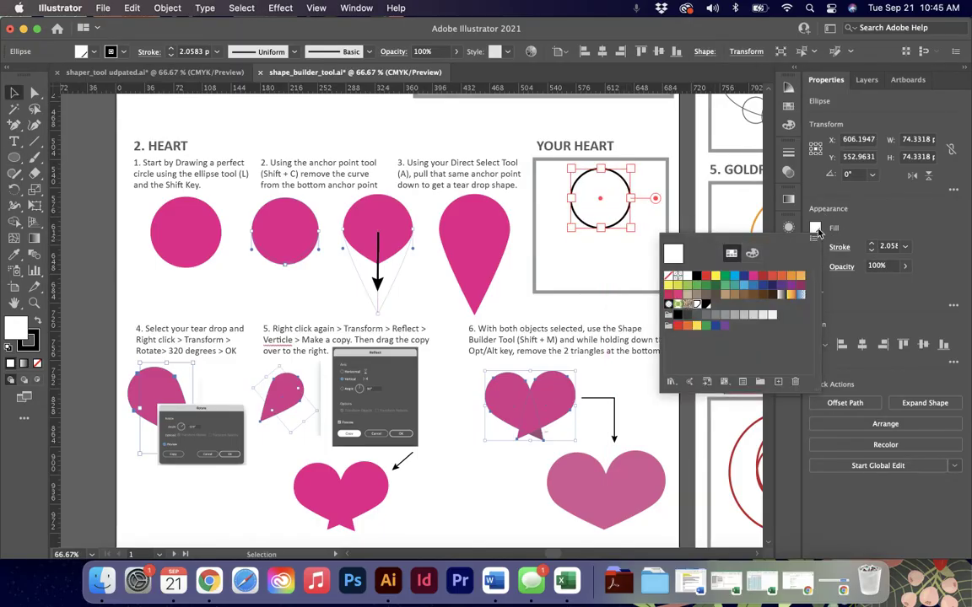
{"action": "left_click", "coordinate": [771, 277]}
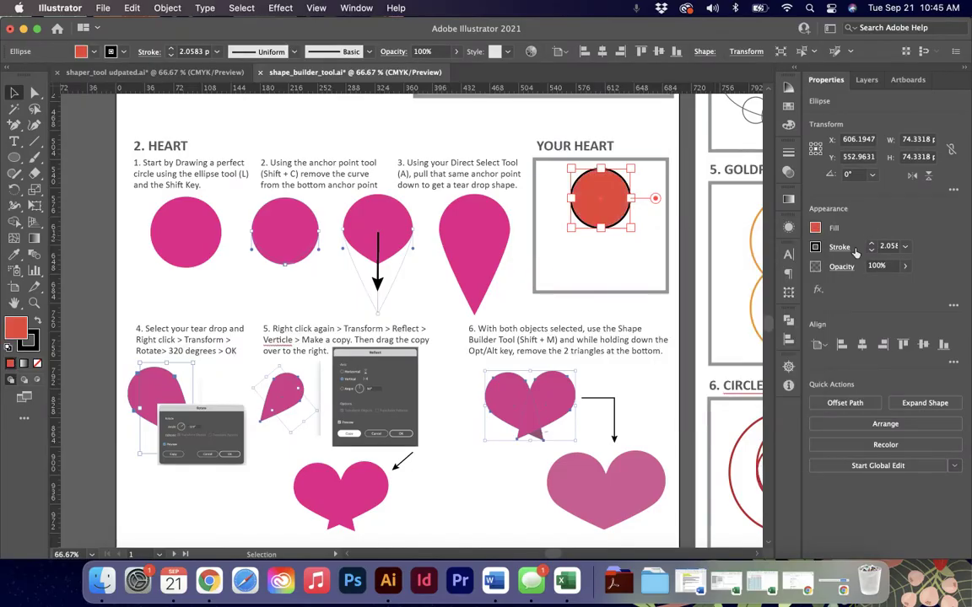
{"action": "left_click", "coordinate": [816, 247]}
{"action": "left_click", "coordinate": [671, 298]}
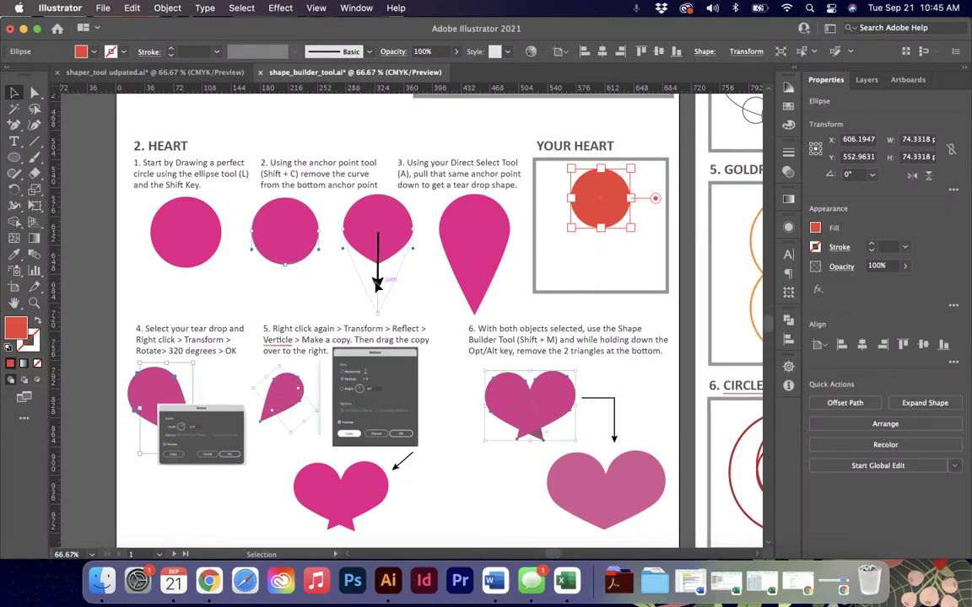
- Select the red circle's bottom anchor point with the Direct Selection tool
{"action": "left_click", "coordinate": [34, 92]}
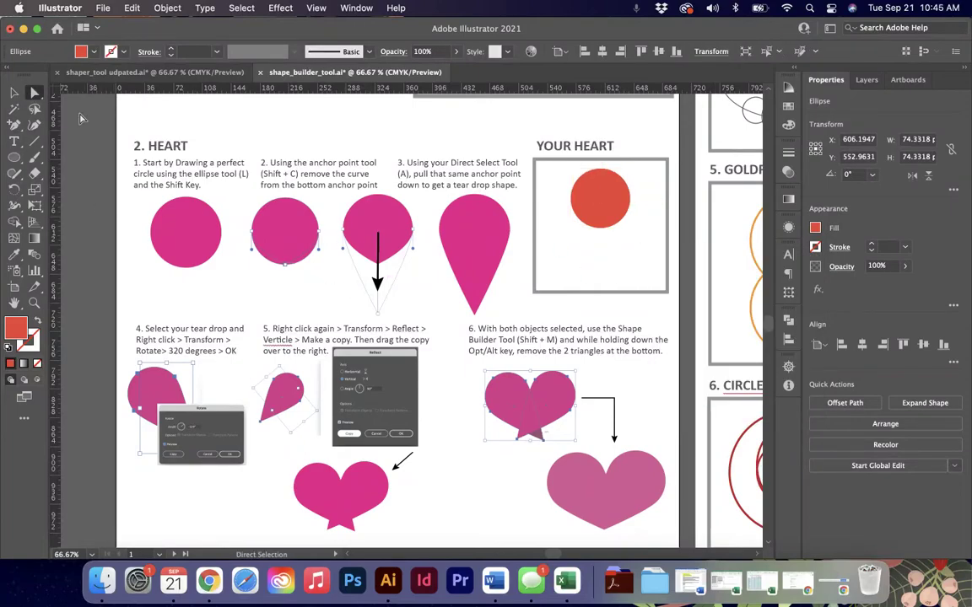
{"action": "key", "text": "v"}
{"action": "left_click", "coordinate": [597, 212]}
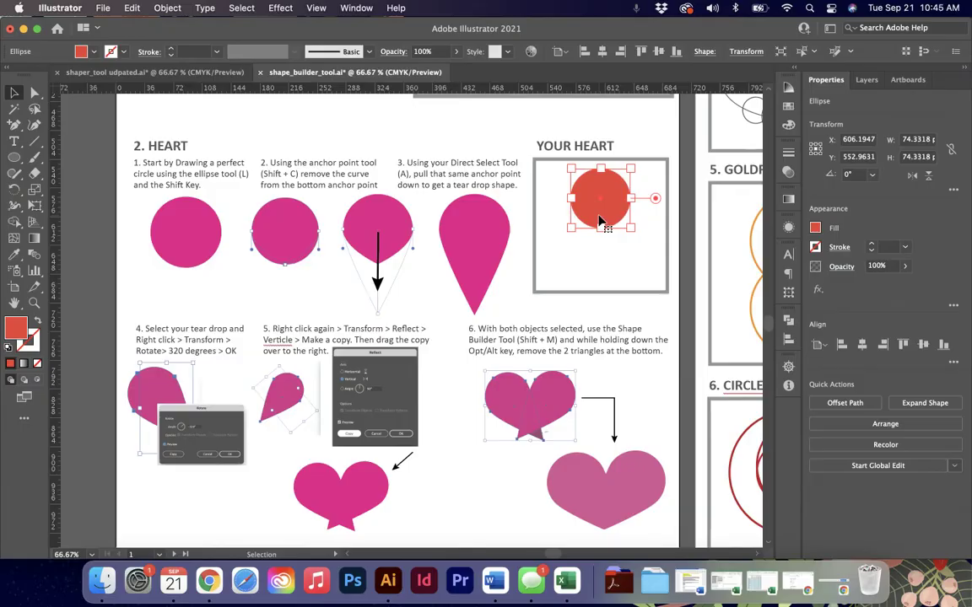
{"action": "key", "text": "a"}
{"action": "left_click", "coordinate": [599, 227]}
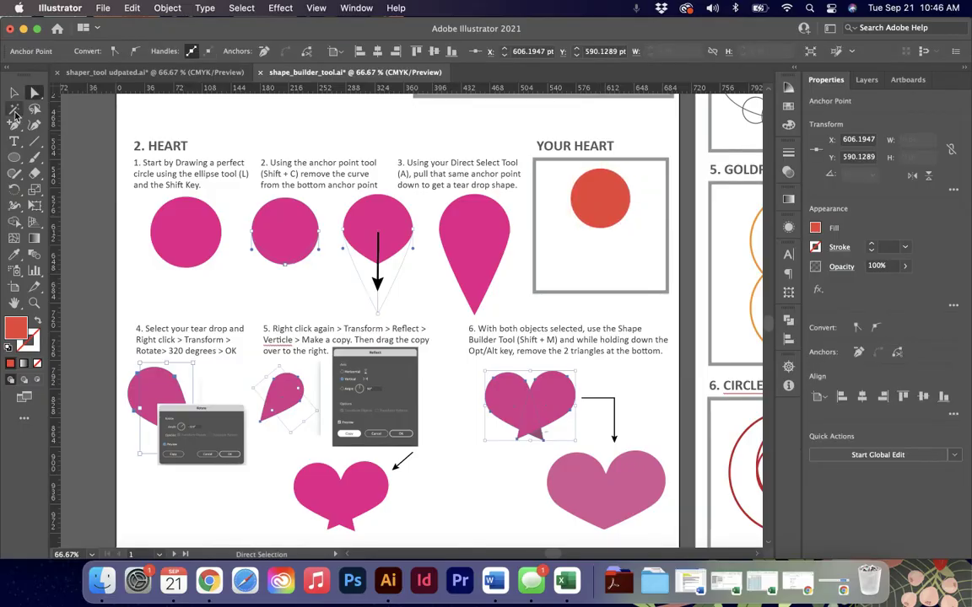
- Convert the red circle's bottom anchor to a corner and pull it down into a teardrop point
{"action": "left_click_drag", "start_coordinate": [15, 122], "coordinate": [59, 162]}
{"action": "left_click", "coordinate": [601, 228]}
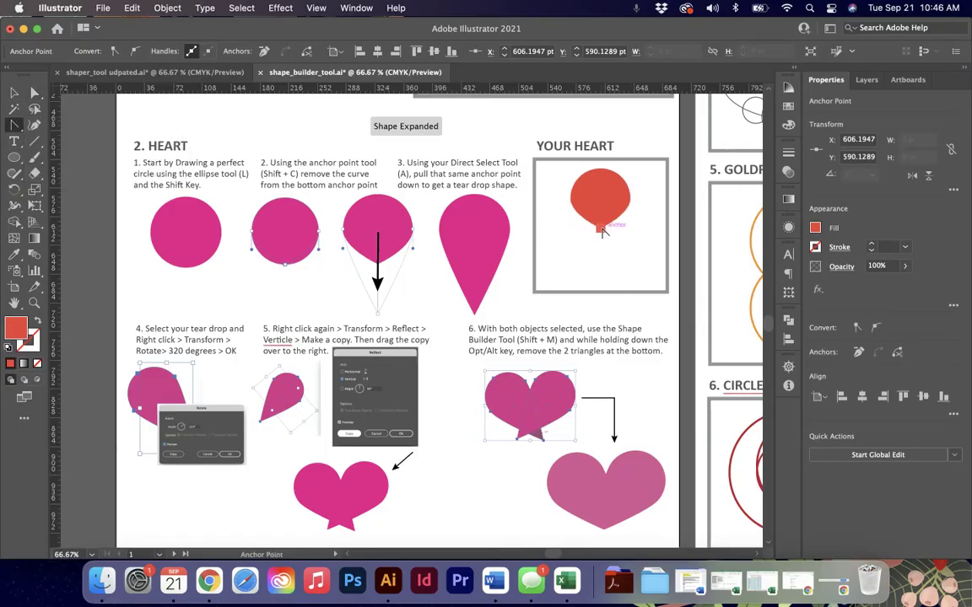
{"action": "key", "text": "a"}
{"action": "left_click_drag", "start_coordinate": [601, 228], "coordinate": [601, 276]}
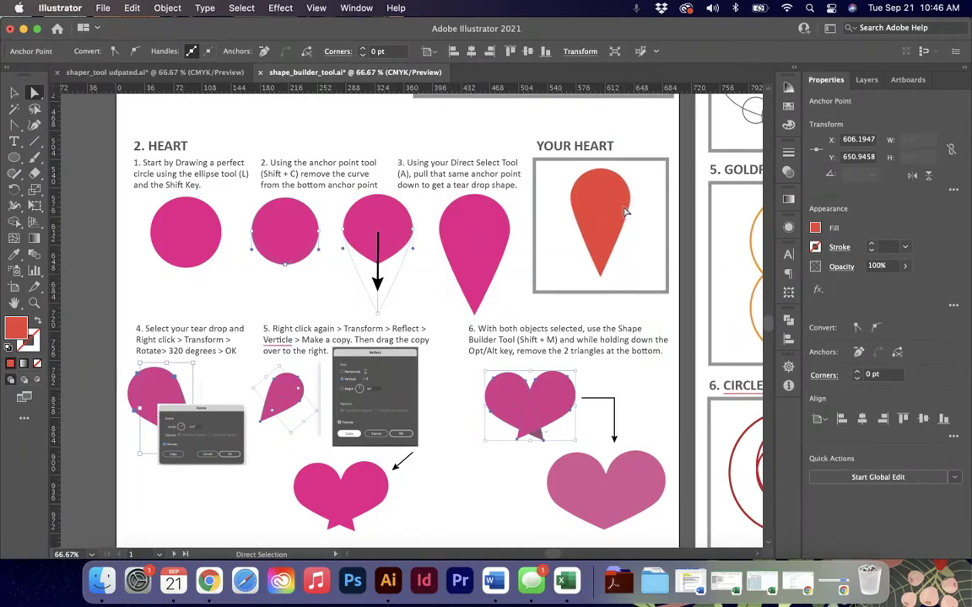
{"action": "key", "text": "v"}
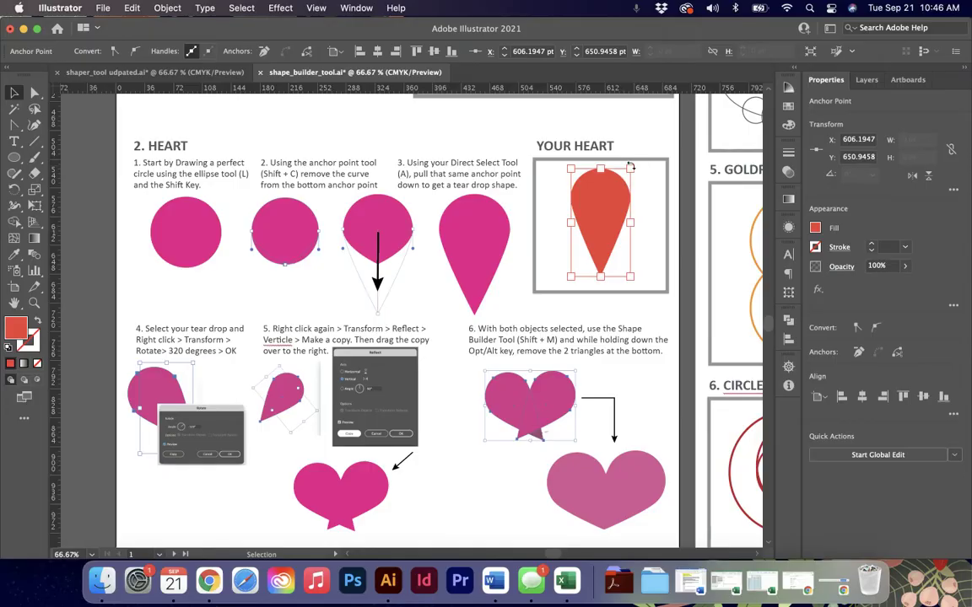
- Rotate the red teardrop 320° with Transform > Rotate
{"action": "right_click", "coordinate": [604, 215]}
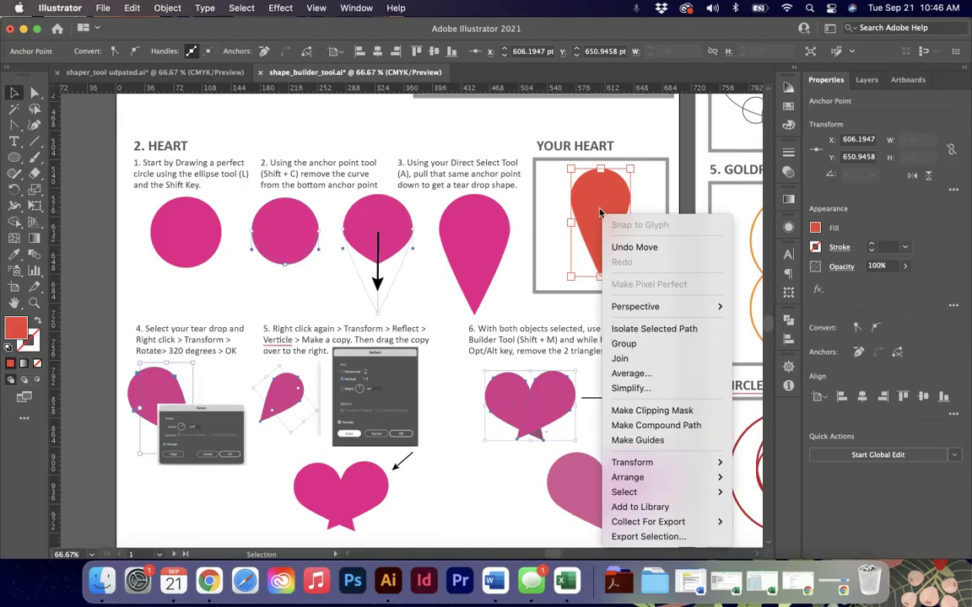
{"action": "mouse_move", "coordinate": [674, 467]}
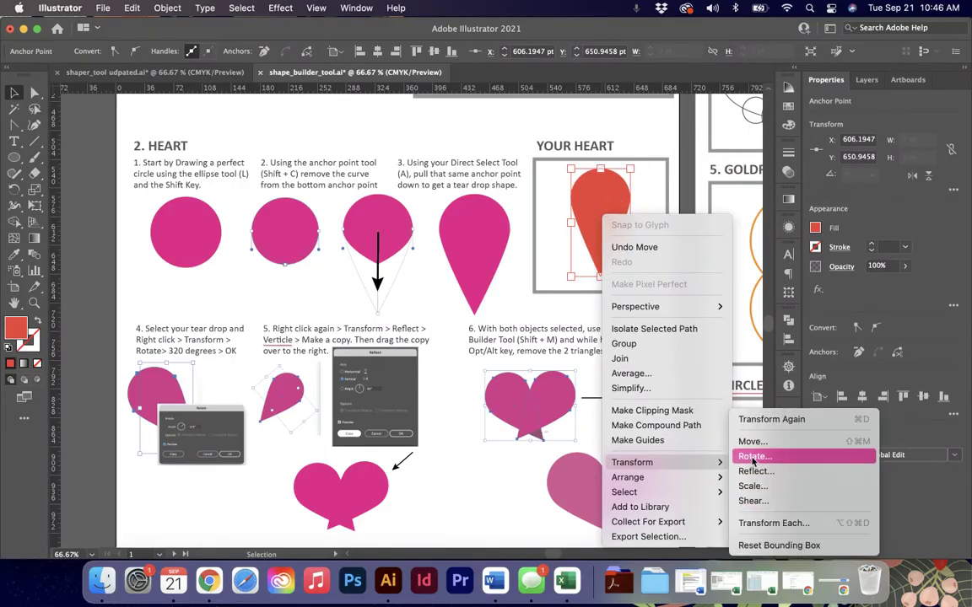
{"action": "left_click", "coordinate": [753, 457]}
{"action": "type", "text": "32"}
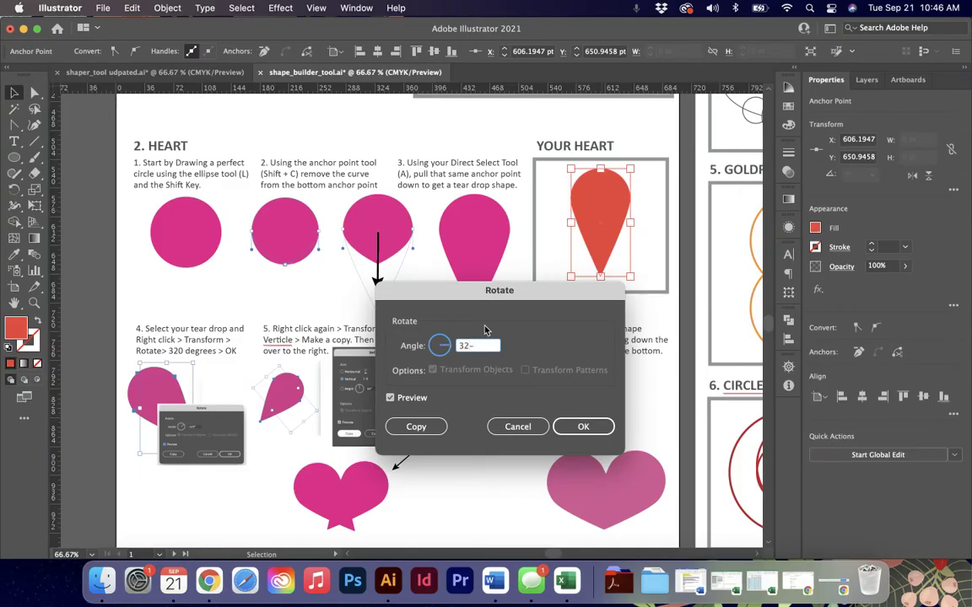
{"action": "type", "text": "0"}
{"action": "key", "text": "Tab"}
{"action": "left_click", "coordinate": [581, 430]}
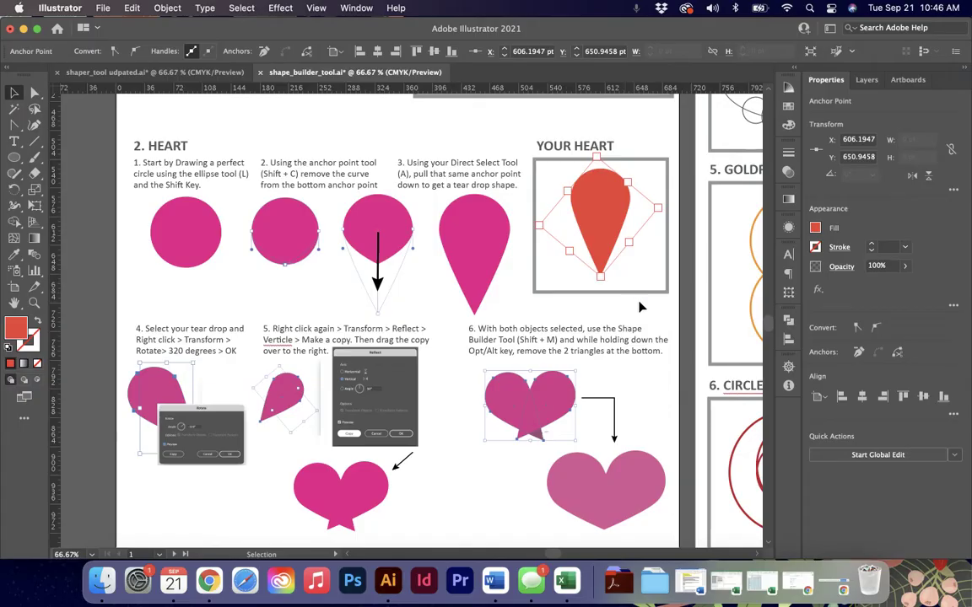
- Reselect the teardrop, cancel a Reflect attempt, and reapply the 320° rotation
{"action": "right_click", "coordinate": [591, 213]}
{"action": "left_click", "coordinate": [582, 195]}
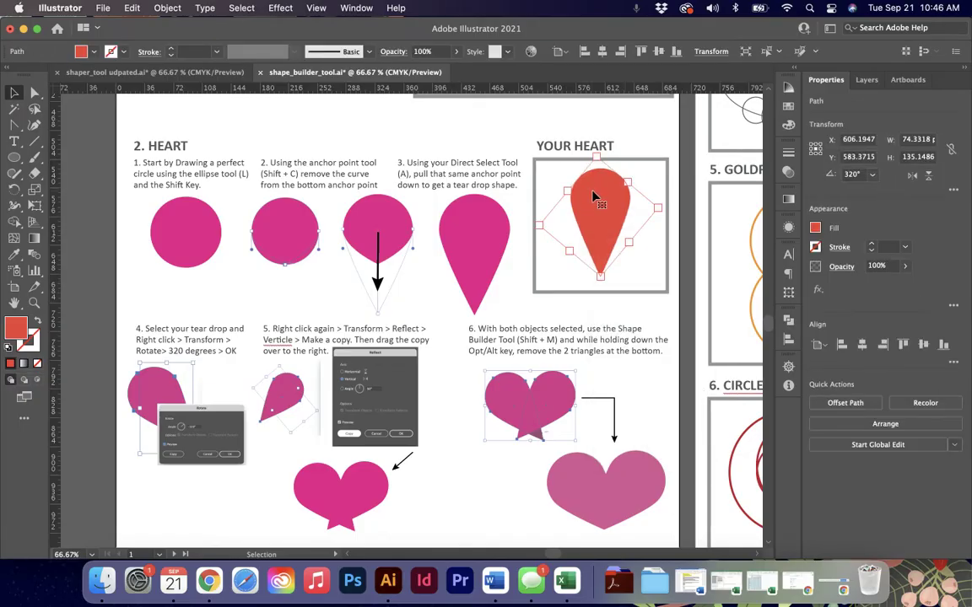
{"action": "right_click", "coordinate": [593, 194]}
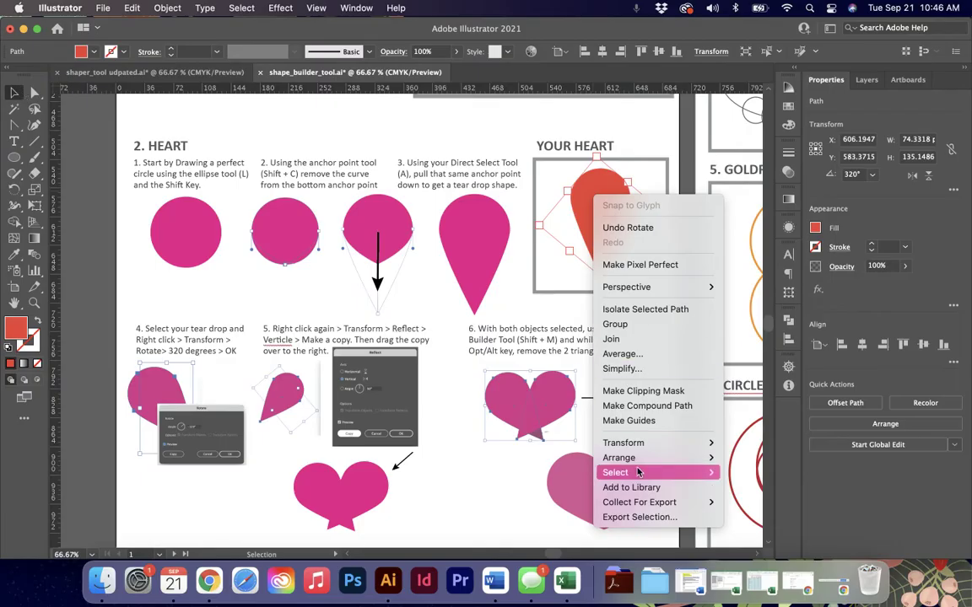
{"action": "mouse_move", "coordinate": [624, 442]}
{"action": "left_click", "coordinate": [747, 471]}
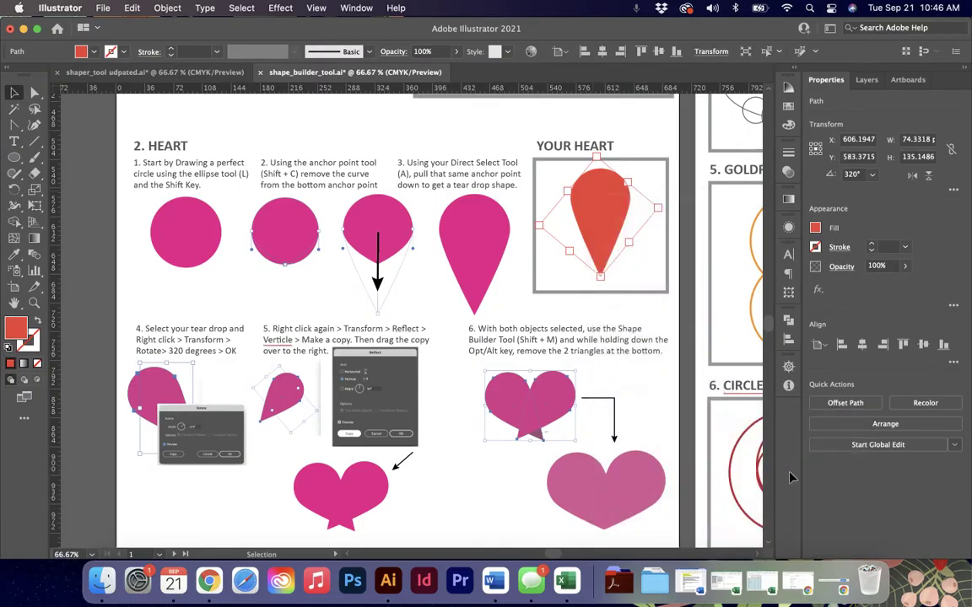
{"action": "left_click", "coordinate": [631, 321]}
{"action": "right_click", "coordinate": [593, 223]}
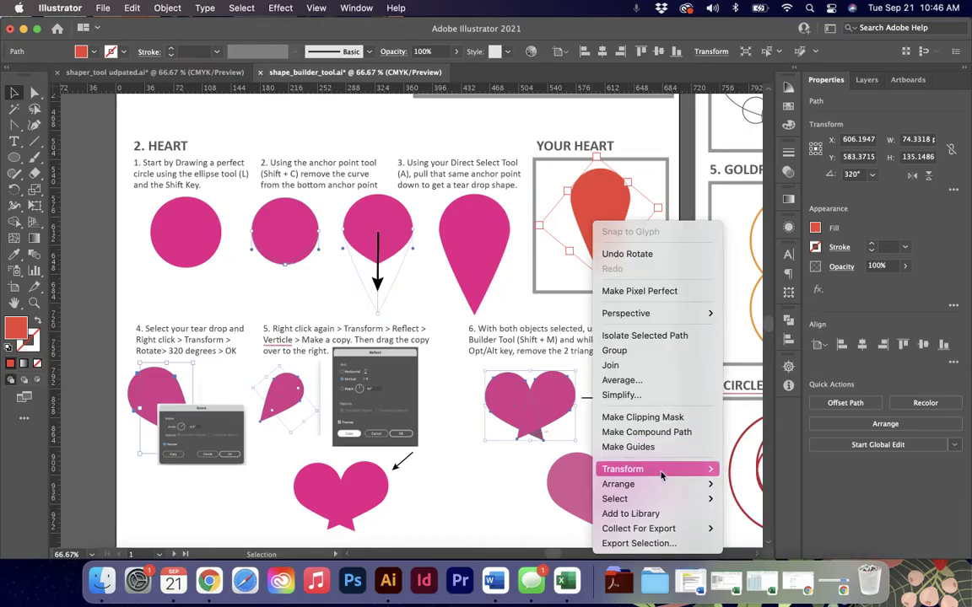
{"action": "mouse_move", "coordinate": [664, 474]}
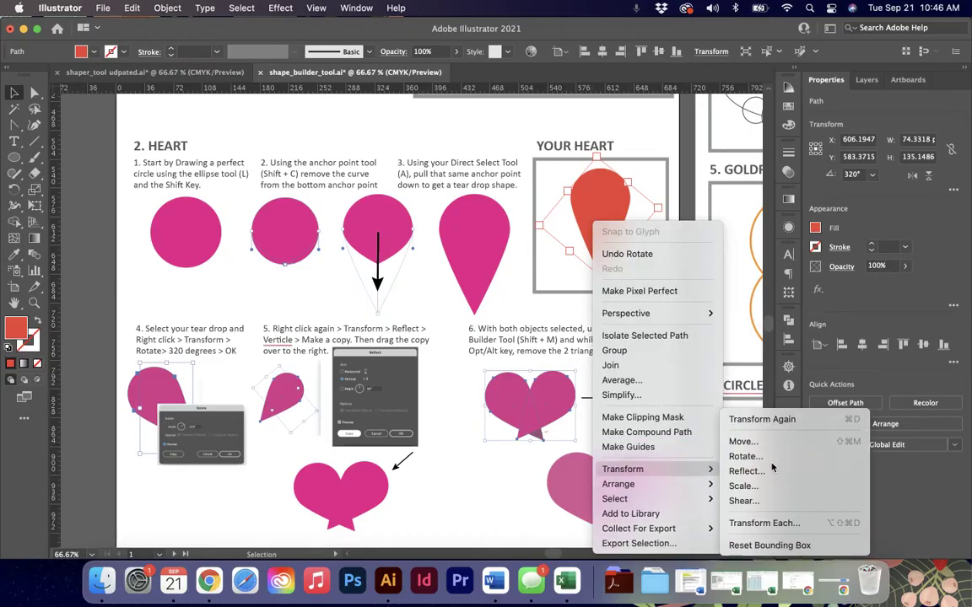
{"action": "left_click", "coordinate": [769, 460]}
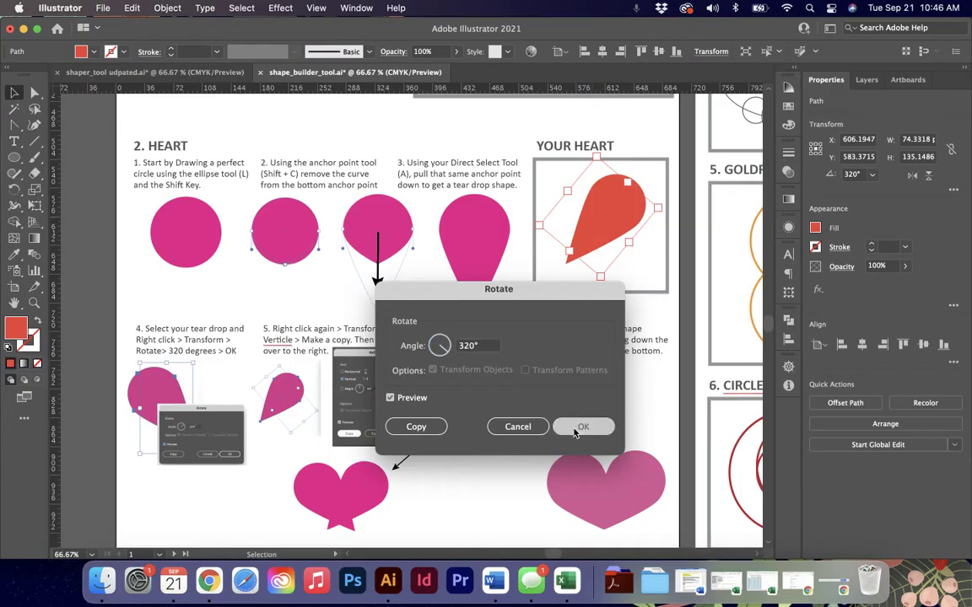
{"action": "left_click", "coordinate": [583, 427]}
{"action": "right_click", "coordinate": [609, 202]}
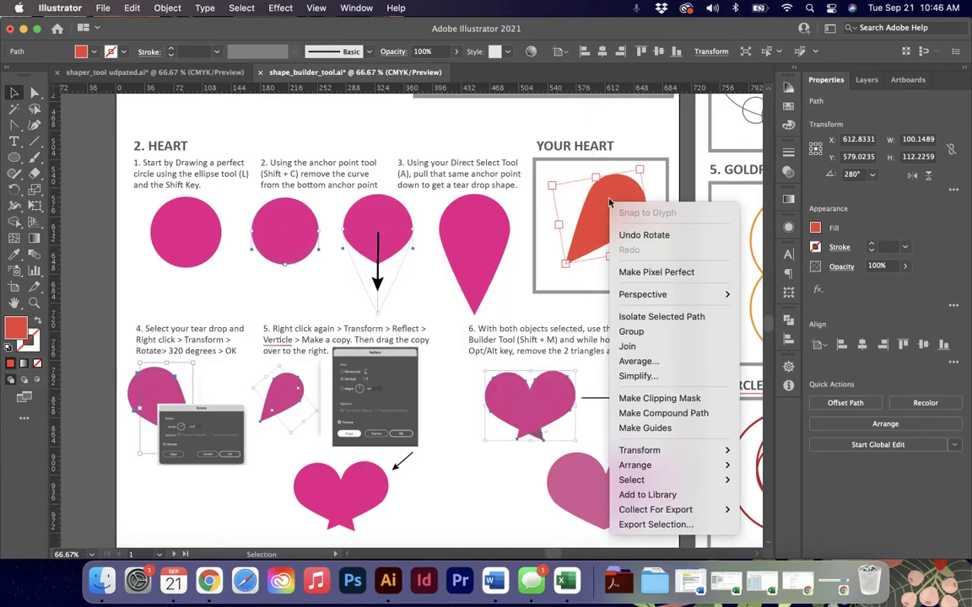
- Make a vertically reflected copy of the teardrop and slide it left to overlap into a heart
{"action": "mouse_move", "coordinate": [665, 455]}
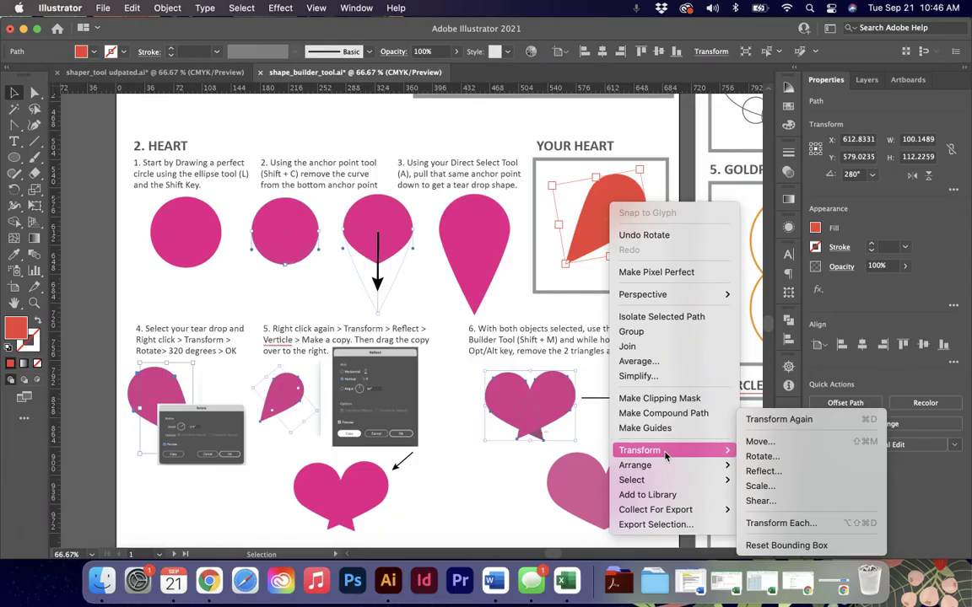
{"action": "left_click", "coordinate": [783, 470]}
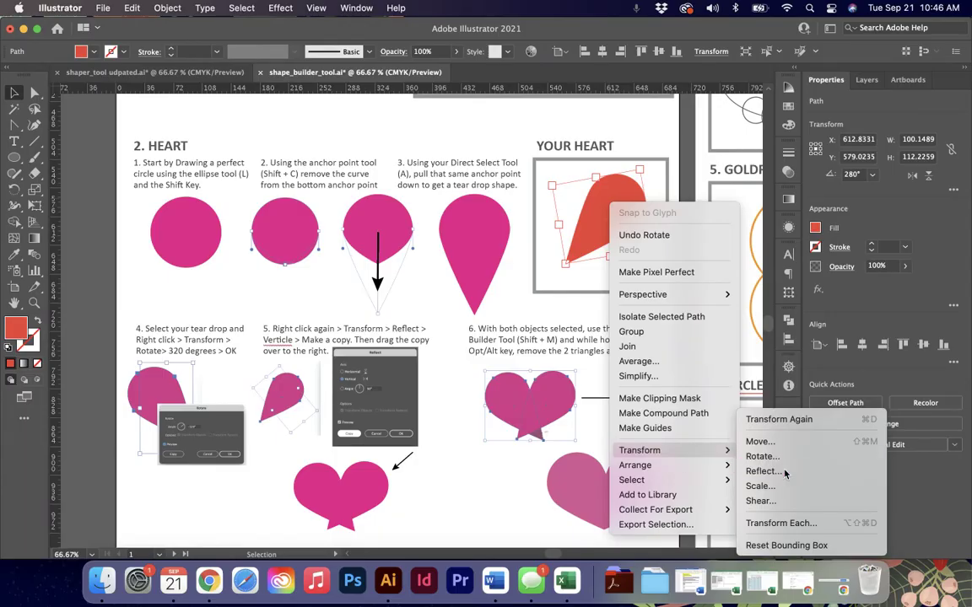
{"action": "left_click_drag", "start_coordinate": [547, 112], "coordinate": [235, 126]}
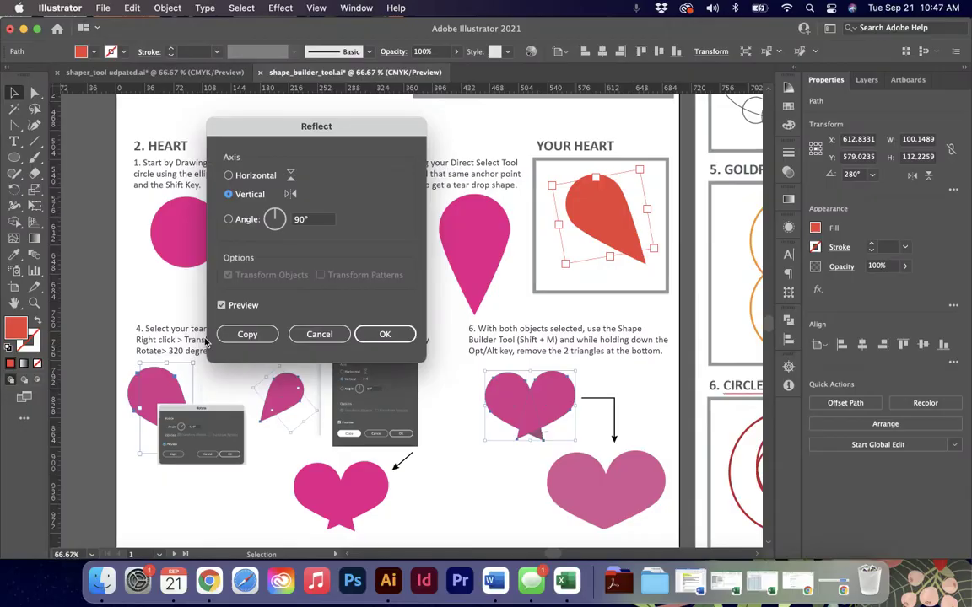
{"action": "left_click", "coordinate": [247, 335]}
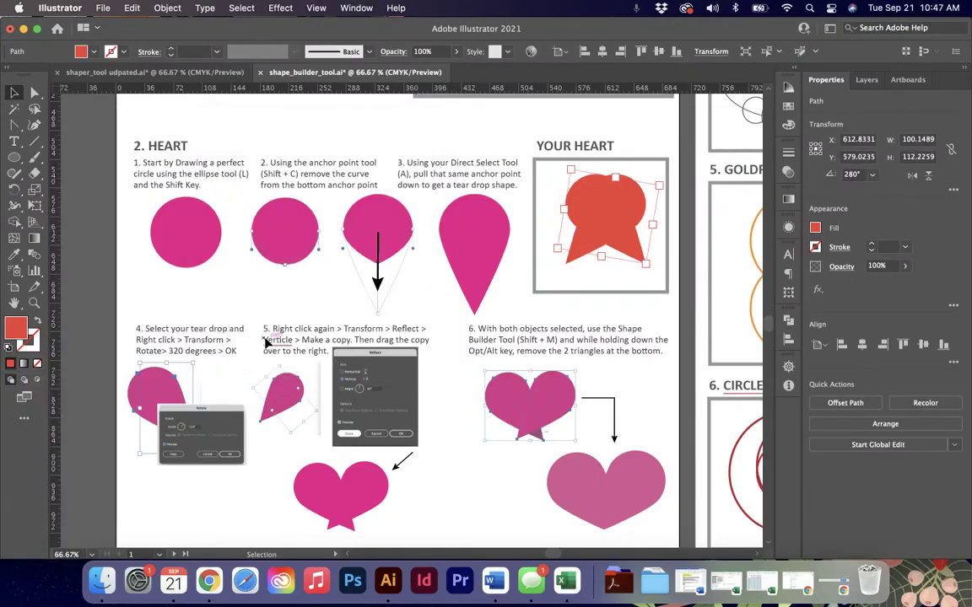
{"action": "left_click_drag", "start_coordinate": [623, 240], "coordinate": [586, 229]}
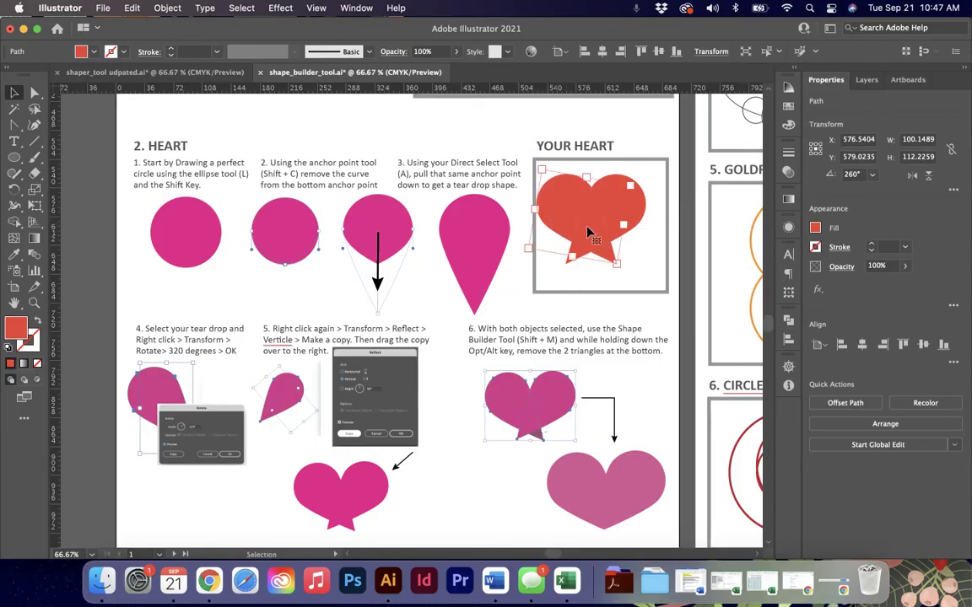
- Select both teardrop halves and merge them with the Shape Builder tool
{"action": "left_click", "coordinate": [628, 234]}
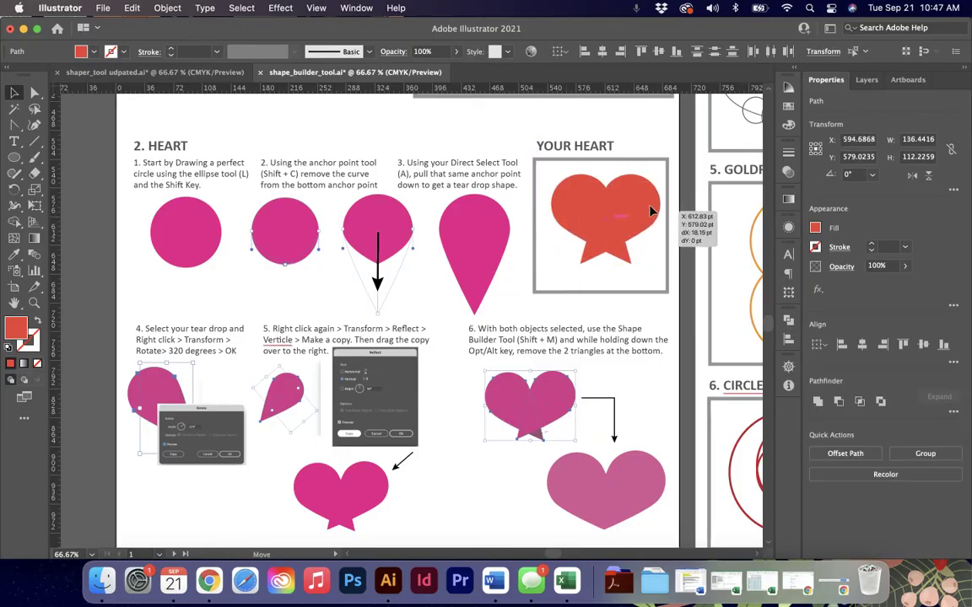
{"action": "left_click_drag", "start_coordinate": [675, 212], "coordinate": [613, 182]}
{"action": "key", "text": "super+equal"}
{"action": "key", "text": "super+equal"}
{"action": "key", "text": "super+equal"}
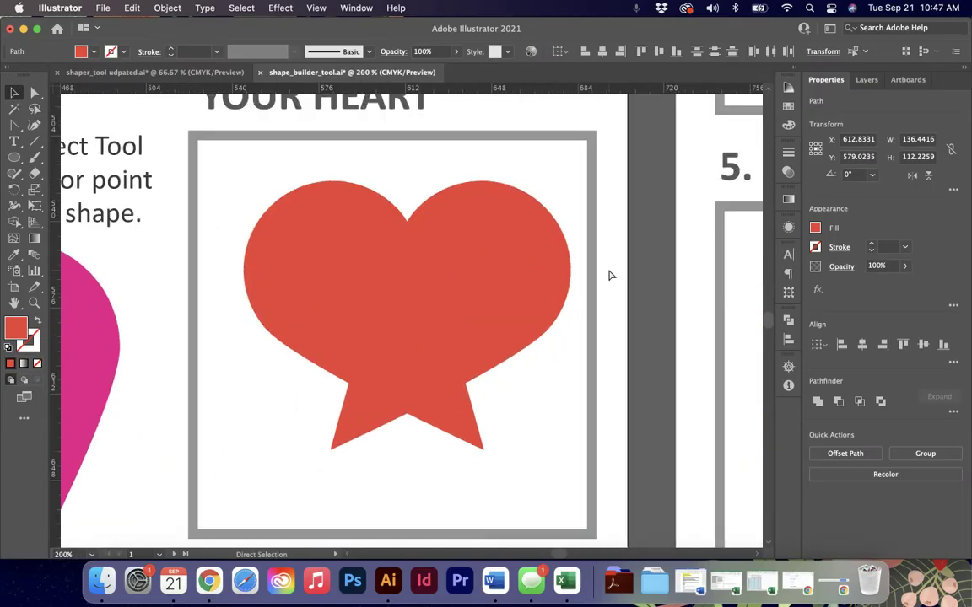
{"action": "key", "text": "shift+m"}
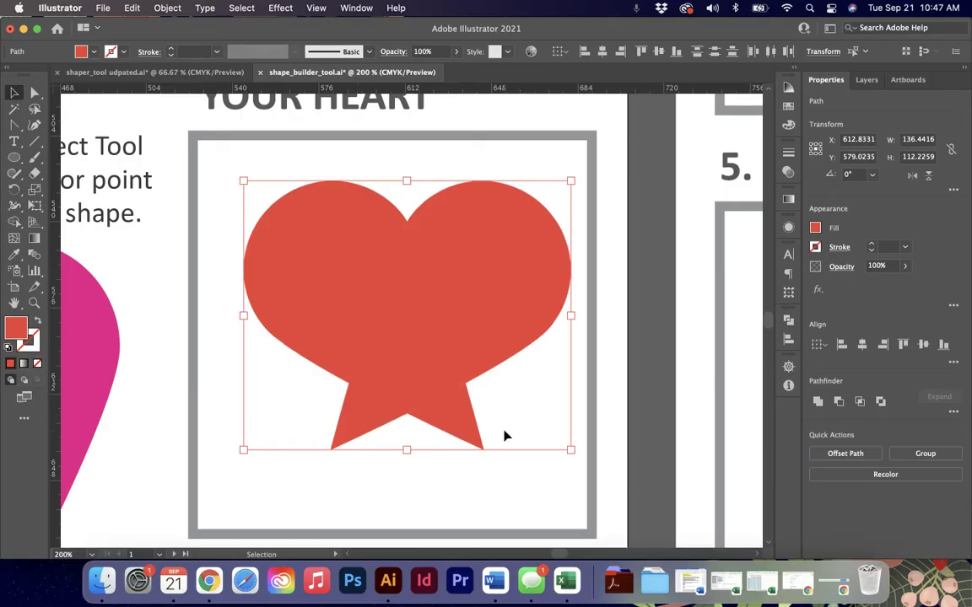
{"action": "left_click", "coordinate": [14, 221]}
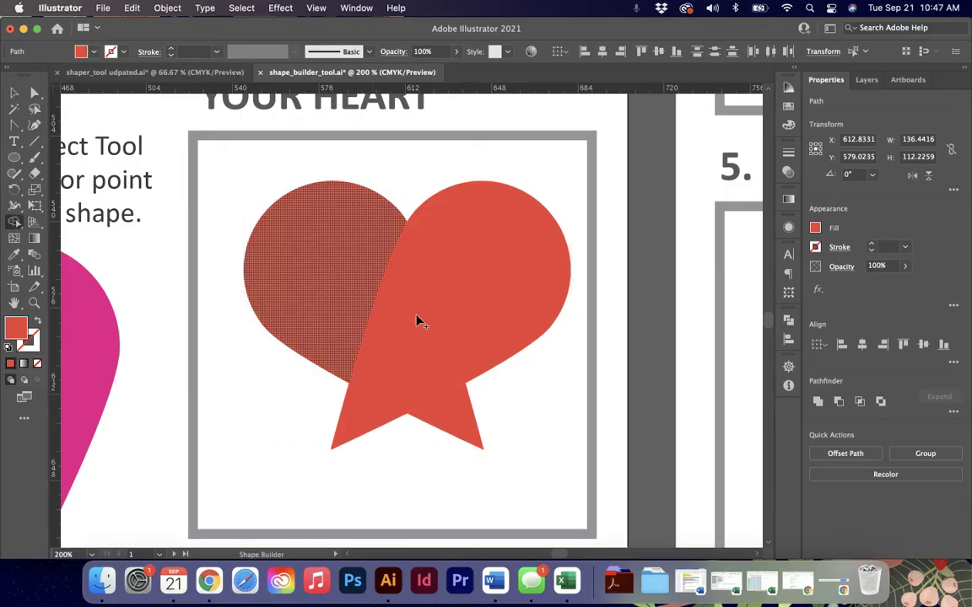
{"action": "left_click_drag", "start_coordinate": [416, 321], "coordinate": [414, 325]}
- Trim the two bottom points off the heart and nudge it down-left in its box
{"action": "left_click", "coordinate": [376, 413], "text": "alt"}
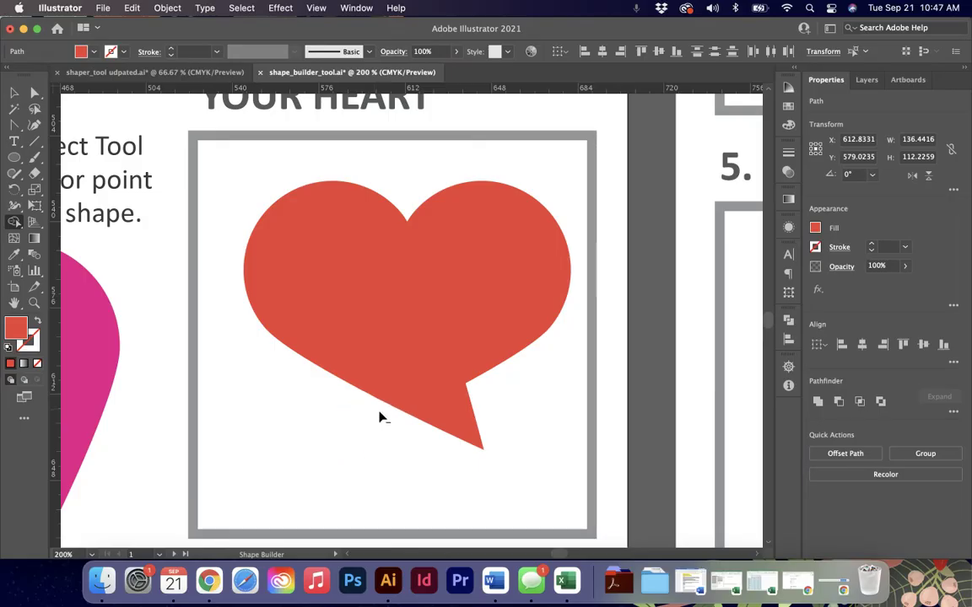
{"action": "left_click", "coordinate": [456, 415], "text": "alt"}
{"action": "mouse_move", "coordinate": [319, 252]}
{"action": "left_mouse_down"}
{"action": "mouse_move", "coordinate": [393, 279]}
{"action": "mouse_move", "coordinate": [417, 315]}
{"action": "mouse_move", "coordinate": [458, 278]}
{"action": "mouse_move", "coordinate": [488, 293]}
{"action": "left_mouse_up"}
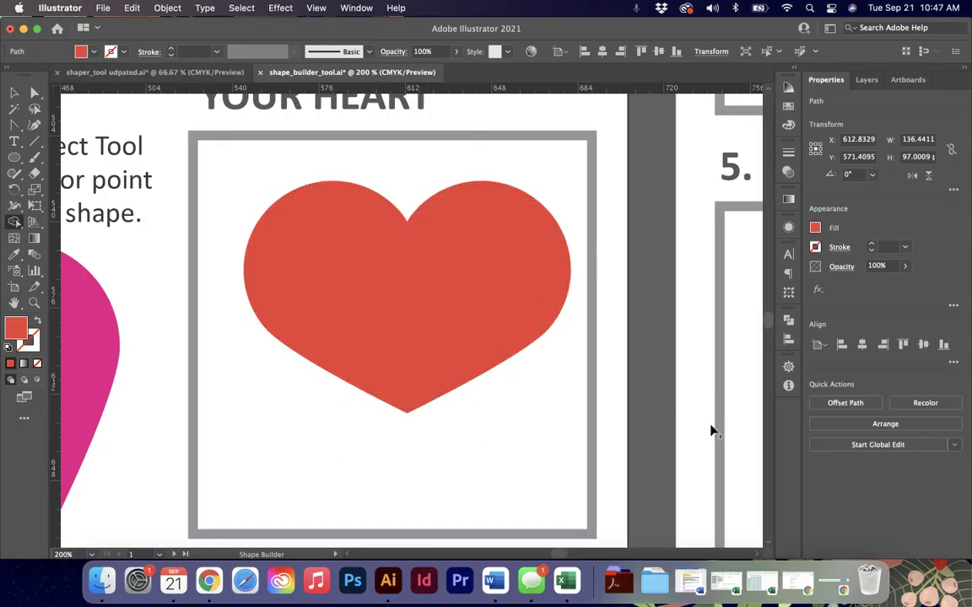
{"action": "key", "text": "v"}
{"action": "left_click_drag", "start_coordinate": [512, 369], "coordinate": [497, 386]}
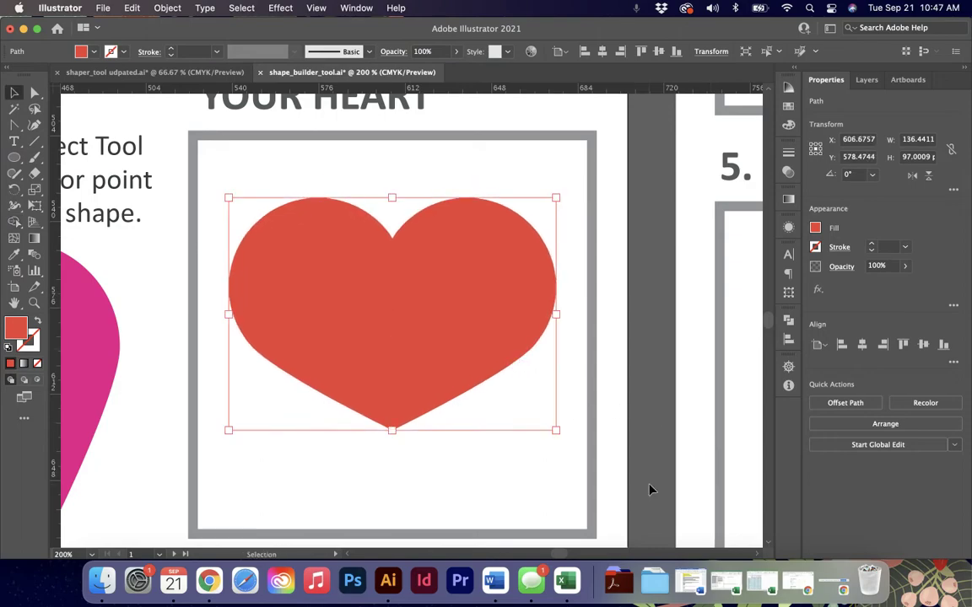
{"action": "key", "text": "super+minus"}
{"action": "key", "text": "super+minus"}
{"action": "key", "text": "super+minus"}
{"action": "key", "text": "super+minus"}
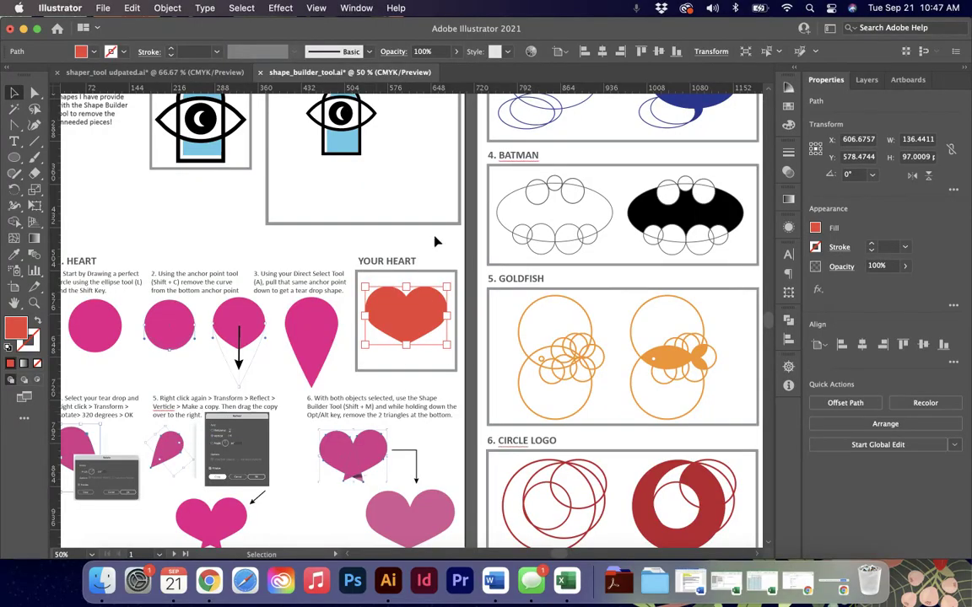
- Deselect the heart and bring the Complex Shapes section into view at 100% zoom
{"action": "left_click", "coordinate": [419, 364]}
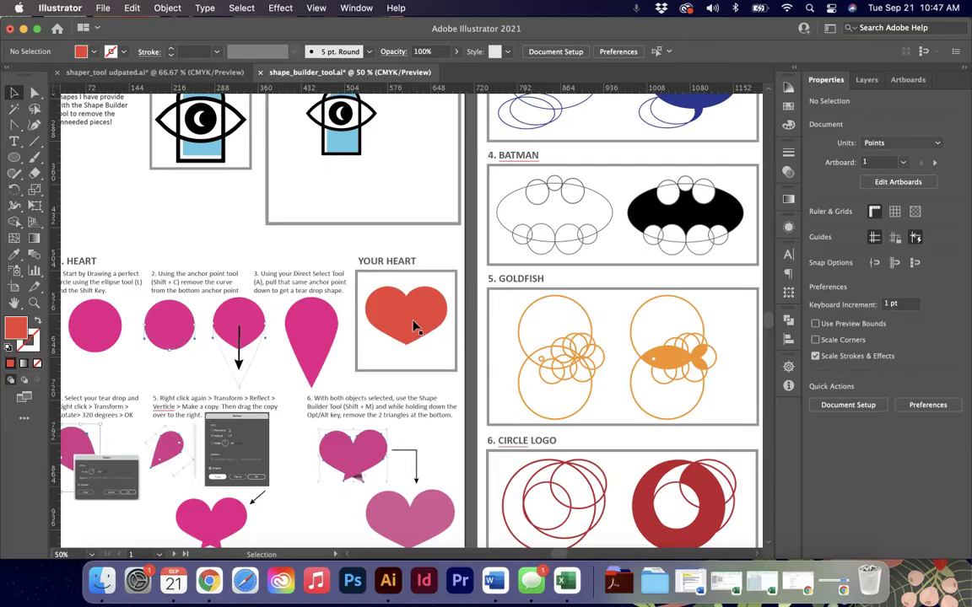
{"action": "scroll", "coordinate": [413, 327], "scroll_direction": "right", "scroll_amount": 10}
{"action": "scroll", "coordinate": [413, 327], "scroll_direction": "up", "scroll_amount": 4}
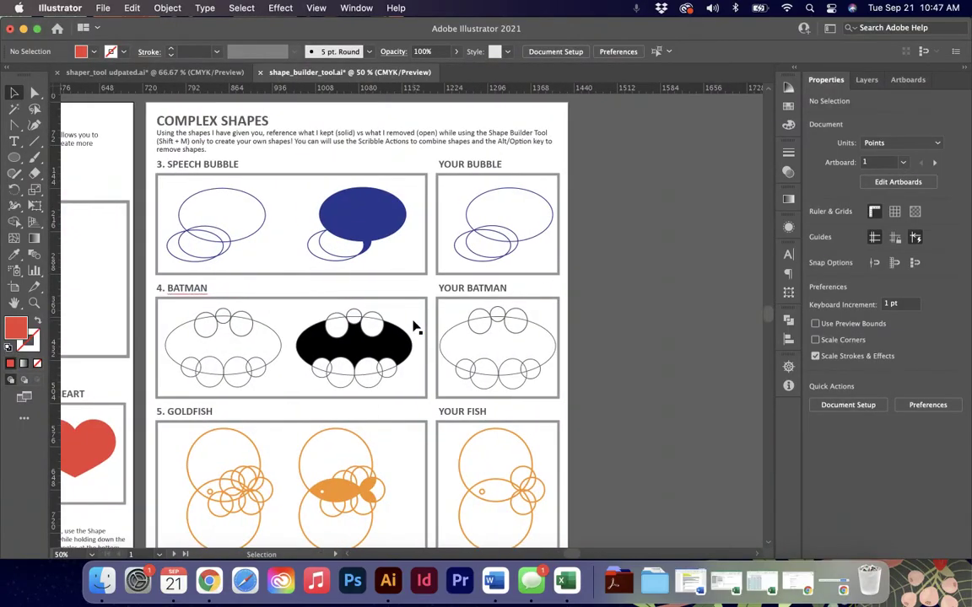
{"action": "scroll", "coordinate": [414, 327], "scroll_direction": "left", "scroll_amount": 3}
{"action": "scroll", "coordinate": [413, 328], "scroll_direction": "down", "scroll_amount": 4}
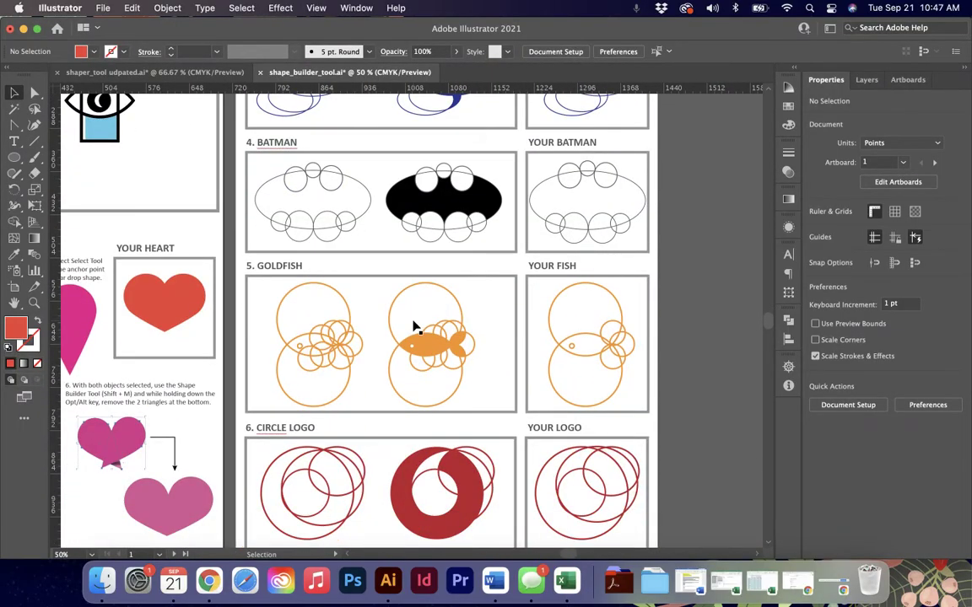
{"action": "scroll", "coordinate": [414, 327], "scroll_direction": "down", "scroll_amount": 2}
{"action": "scroll", "coordinate": [413, 328], "scroll_direction": "up", "scroll_amount": 5}
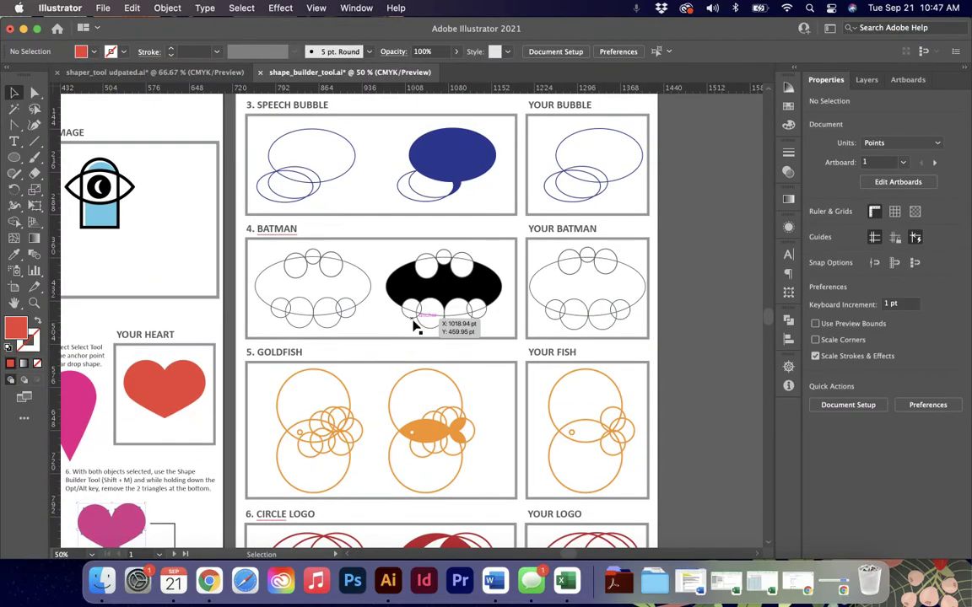
{"action": "scroll", "coordinate": [415, 327], "scroll_direction": "up", "scroll_amount": 1}
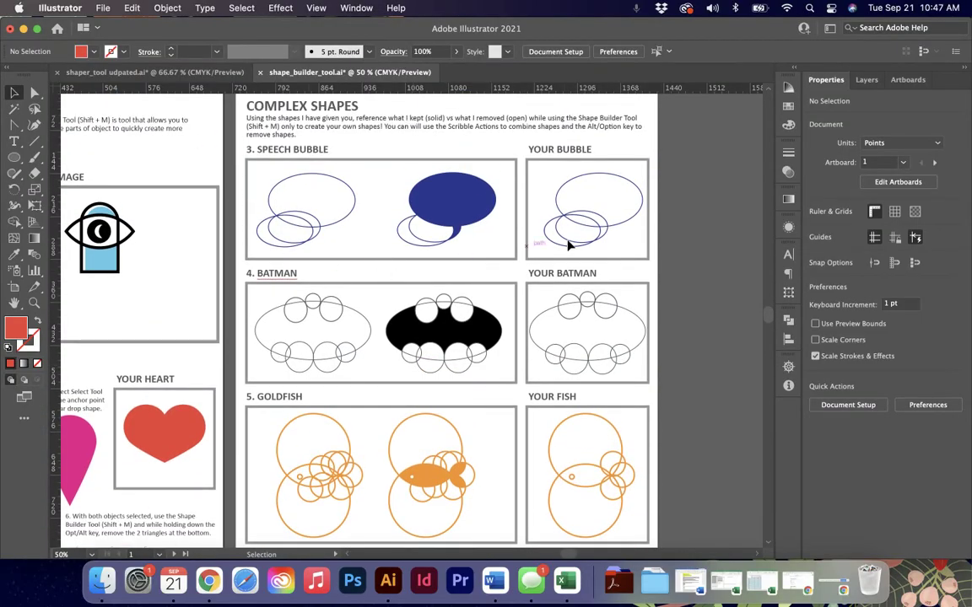
{"action": "key", "text": "super+equal"}
{"action": "key", "text": "super+equal"}
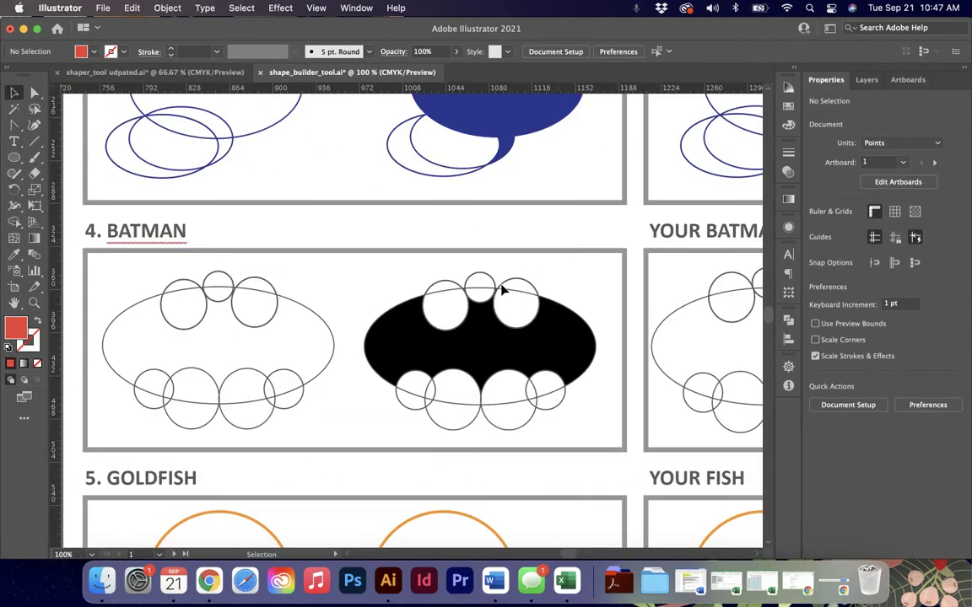
- Marquee-select the three overlapping ellipses in YOUR BUBBLE
{"action": "scroll", "coordinate": [494, 295], "scroll_direction": "right", "scroll_amount": 6}
{"action": "scroll", "coordinate": [494, 295], "scroll_direction": "up", "scroll_amount": 5}
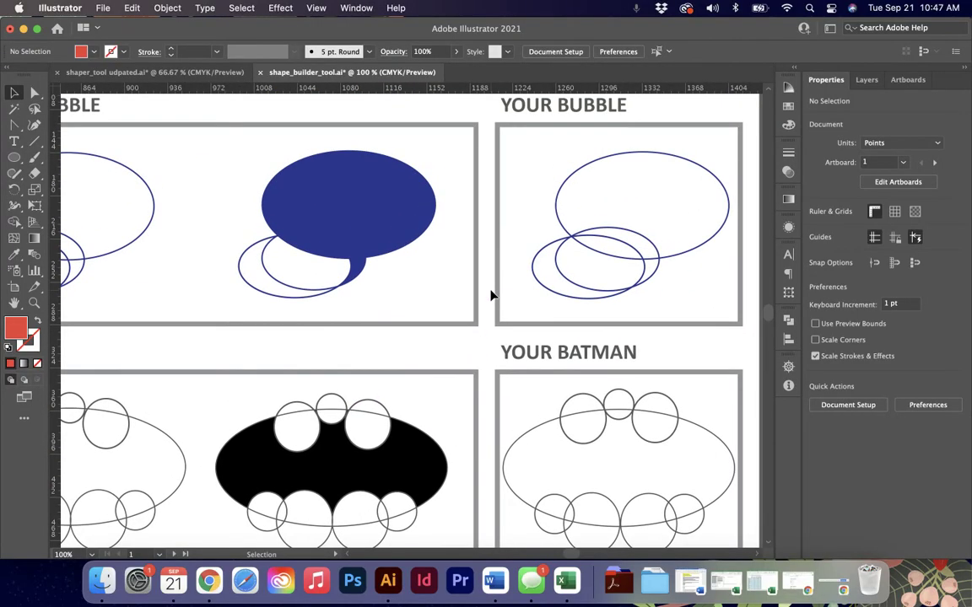
{"action": "scroll", "coordinate": [492, 295], "scroll_direction": "down", "scroll_amount": 6}
{"action": "scroll", "coordinate": [491, 295], "scroll_direction": "up", "scroll_amount": 4}
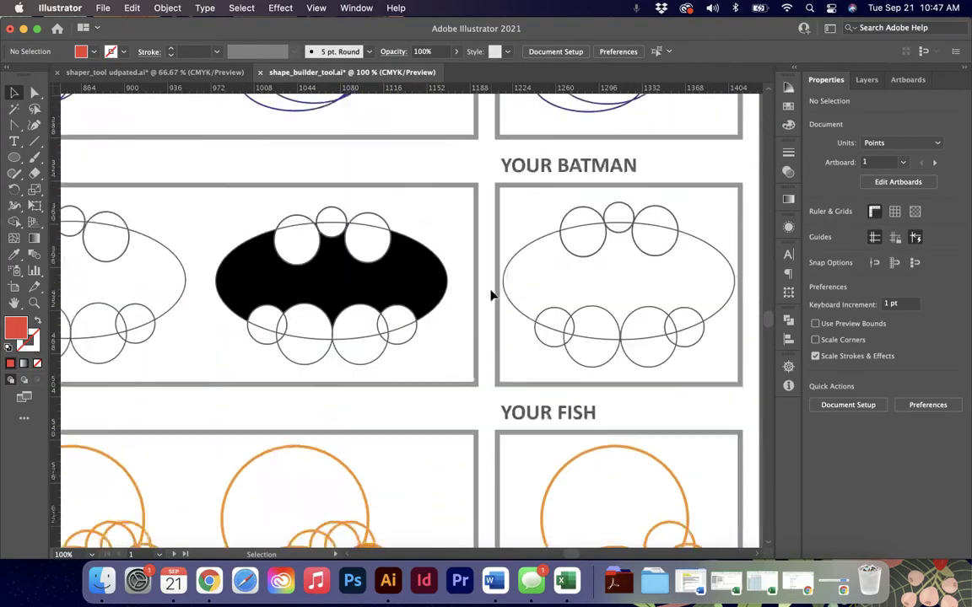
{"action": "scroll", "coordinate": [492, 295], "scroll_direction": "up", "scroll_amount": 3}
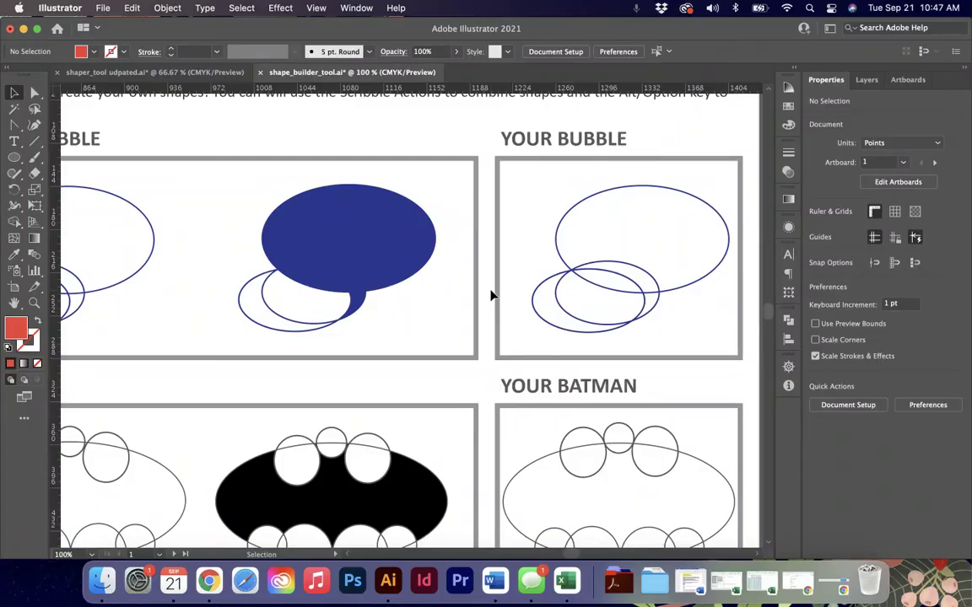
{"action": "left_click_drag", "start_coordinate": [540, 195], "coordinate": [705, 347]}
{"action": "scroll", "coordinate": [607, 283], "scroll_direction": "right", "scroll_amount": 3}
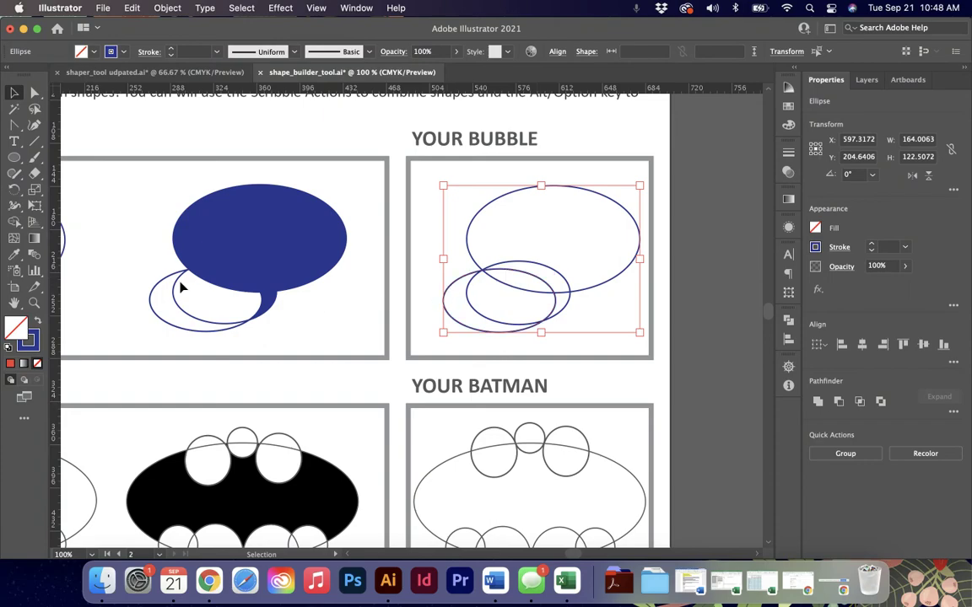
- Merge the bubble ellipses with Shape Builder, then try removing the tail spike and undo it
{"action": "left_click", "coordinate": [14, 221]}
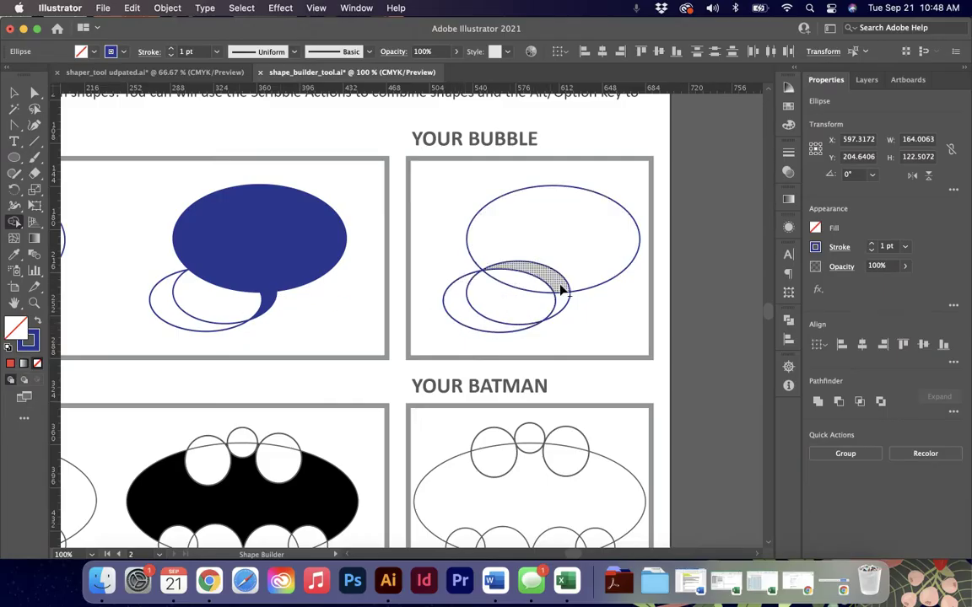
{"action": "mouse_move", "coordinate": [559, 314]}
{"action": "left_mouse_down"}
{"action": "mouse_move", "coordinate": [534, 287]}
{"action": "mouse_move", "coordinate": [532, 266]}
{"action": "mouse_move", "coordinate": [571, 240]}
{"action": "left_mouse_up"}
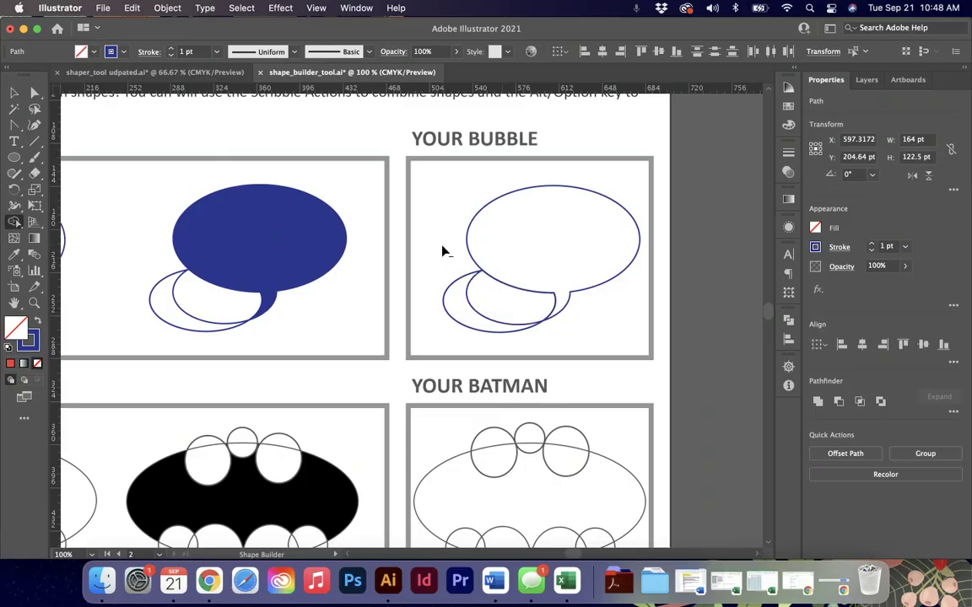
{"action": "mouse_move", "coordinate": [444, 246]}
{"action": "left_mouse_down"}
{"action": "mouse_move", "coordinate": [475, 299]}
{"action": "mouse_move", "coordinate": [499, 301]}
{"action": "mouse_move", "coordinate": [540, 342]}
{"action": "left_mouse_up"}
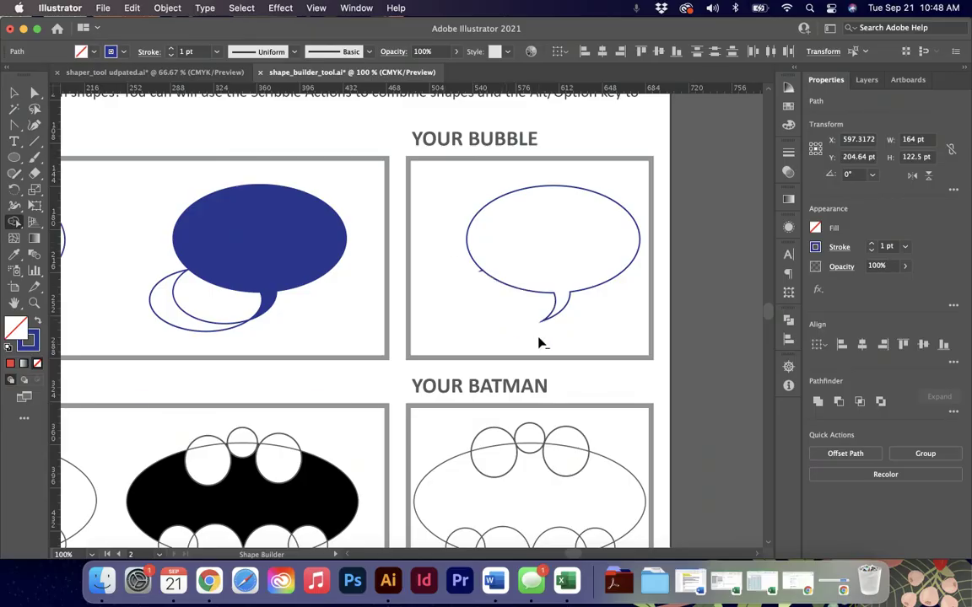
{"action": "left_click", "coordinate": [494, 273], "text": "super"}
{"action": "key", "text": "super+equal"}
{"action": "key", "text": "super+equal"}
{"action": "scroll", "coordinate": [496, 276], "scroll_direction": "up", "scroll_amount": 5, "text": "alt"}
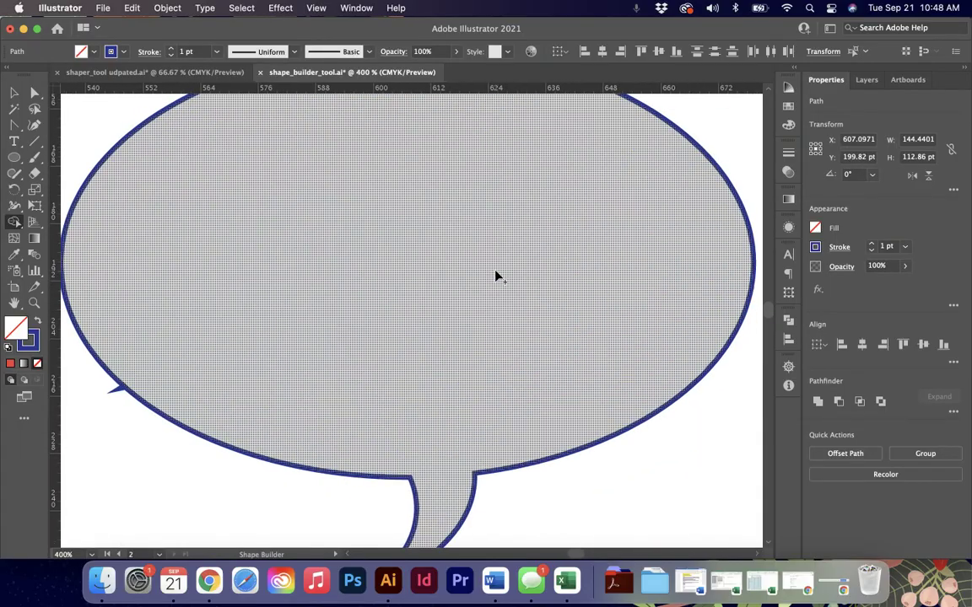
{"action": "scroll", "coordinate": [355, 379], "scroll_direction": "up", "scroll_amount": 5, "text": "alt"}
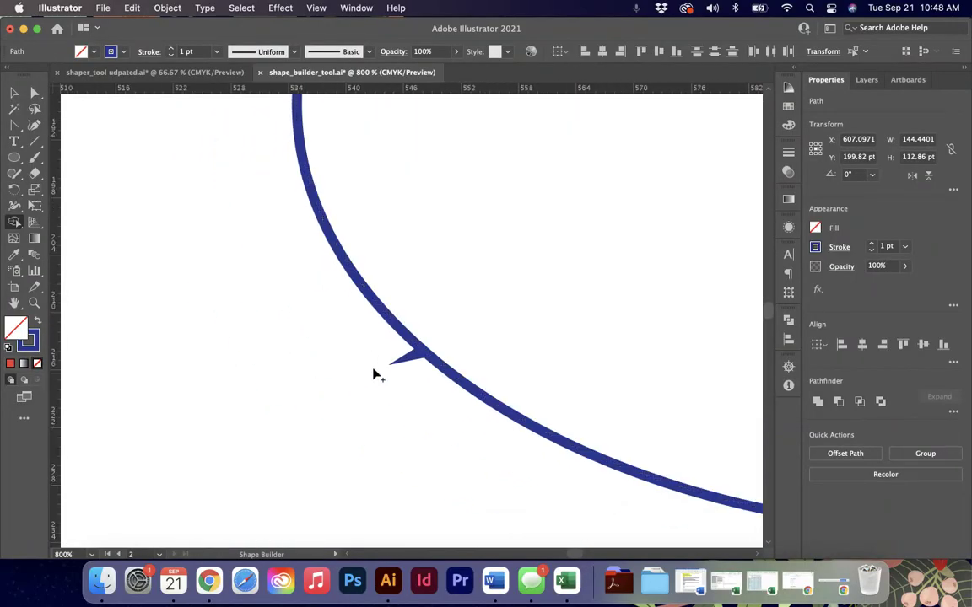
{"action": "left_click", "coordinate": [419, 357], "text": "alt"}
{"action": "key", "text": "super+z"}
- Swap fill and stroke so the speech bubble has a solid blue fill and no outline
{"action": "key", "text": "super+minus"}
{"action": "key", "text": "super+minus"}
{"action": "key", "text": "super+minus"}
{"action": "key", "text": "super+minus"}
{"action": "key", "text": "super+minus"}
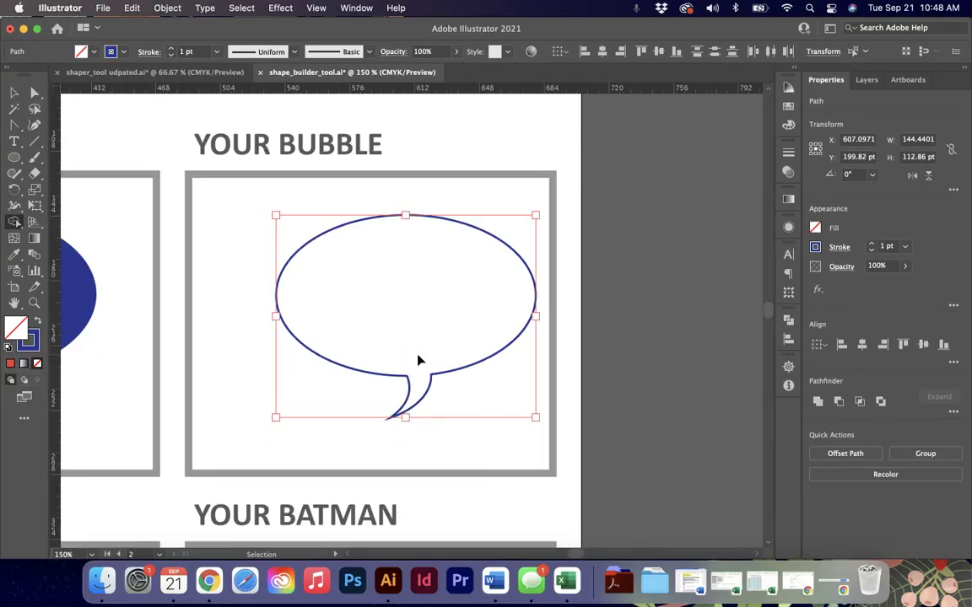
{"action": "key", "text": "super+minus"}
{"action": "key", "text": "super+minus"}
{"action": "key", "text": "shift+m"}
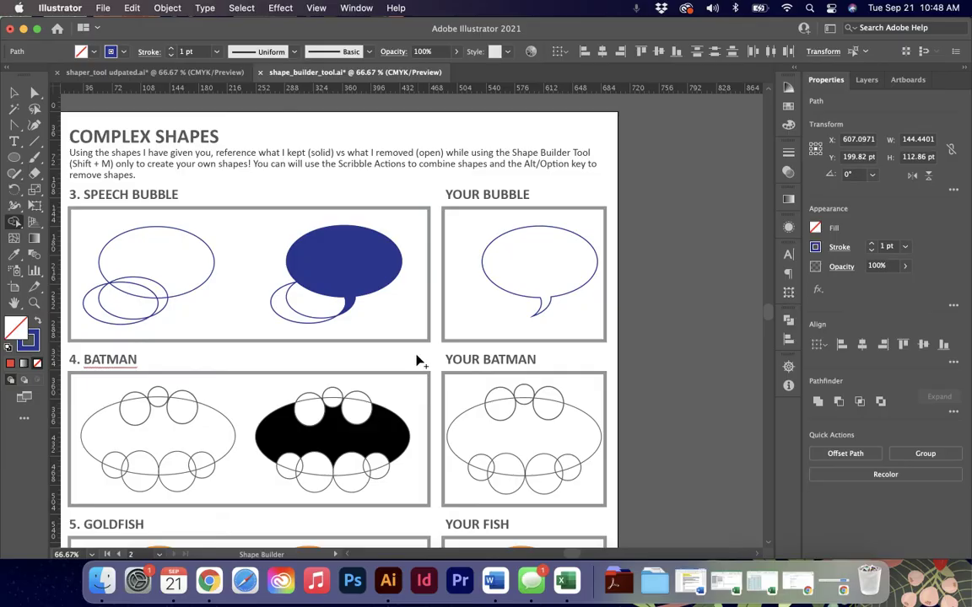
{"action": "key", "text": "v"}
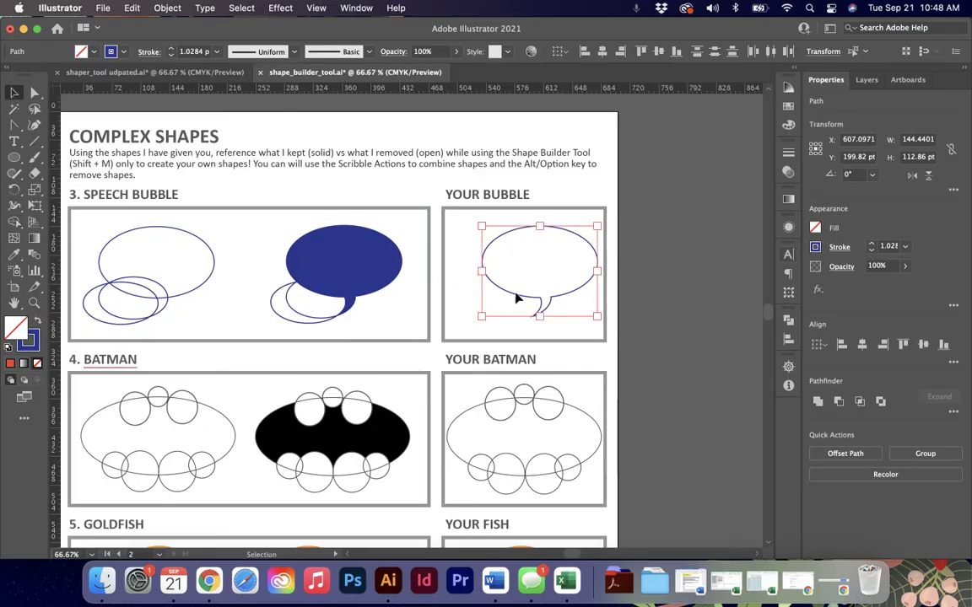
{"action": "left_click", "coordinate": [39, 321]}
{"action": "left_click", "coordinate": [39, 321]}
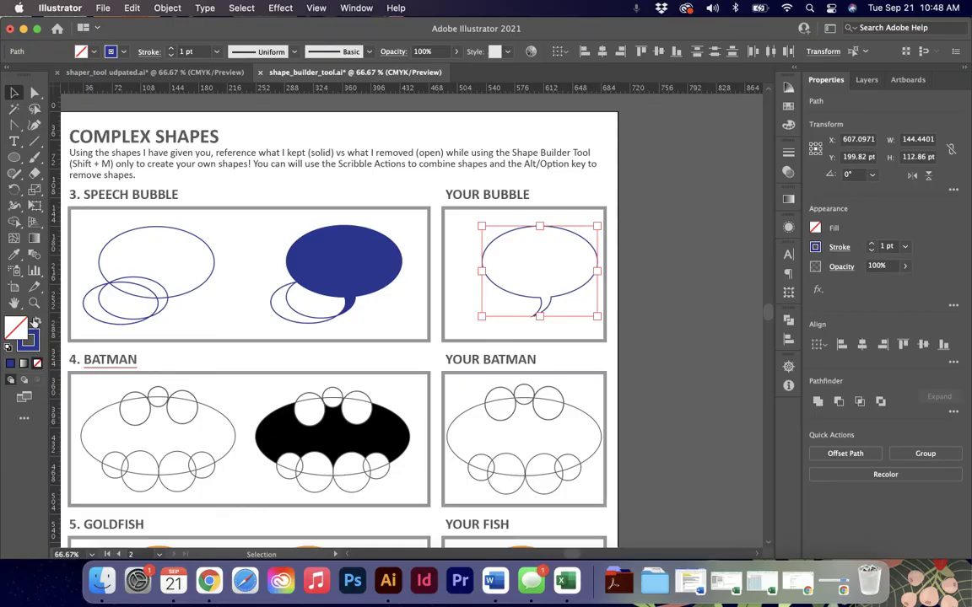
{"action": "left_click", "coordinate": [37, 322]}
{"action": "left_click", "coordinate": [37, 321]}
{"action": "left_click", "coordinate": [37, 321]}
{"action": "left_click", "coordinate": [37, 321]}
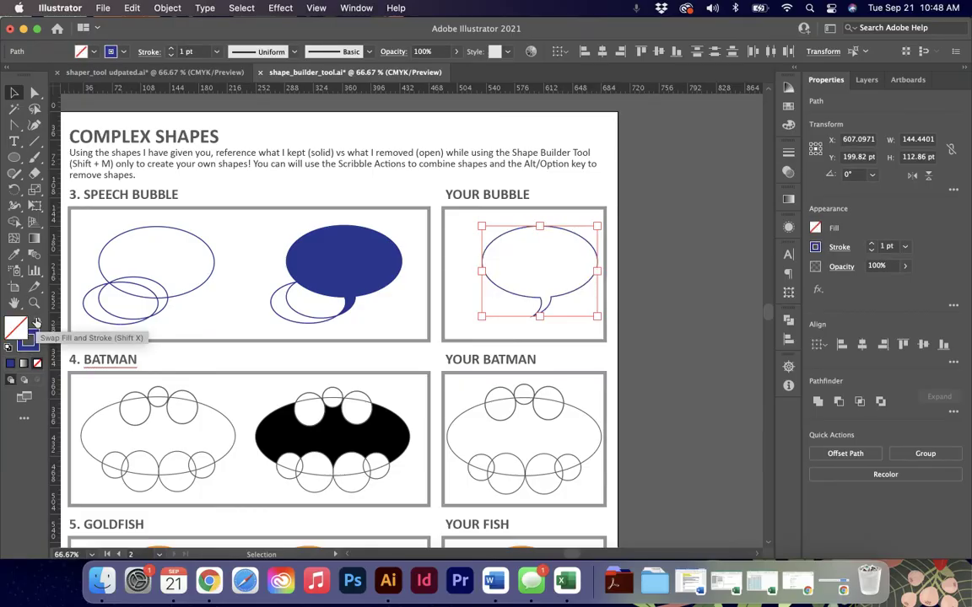
{"action": "left_click", "coordinate": [37, 321]}
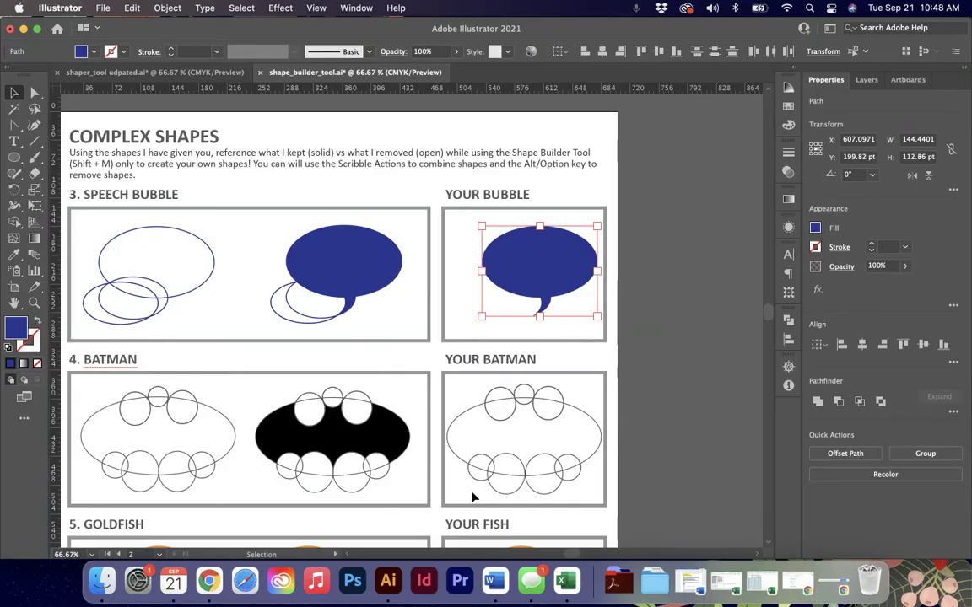
{"action": "left_click", "coordinate": [437, 386]}
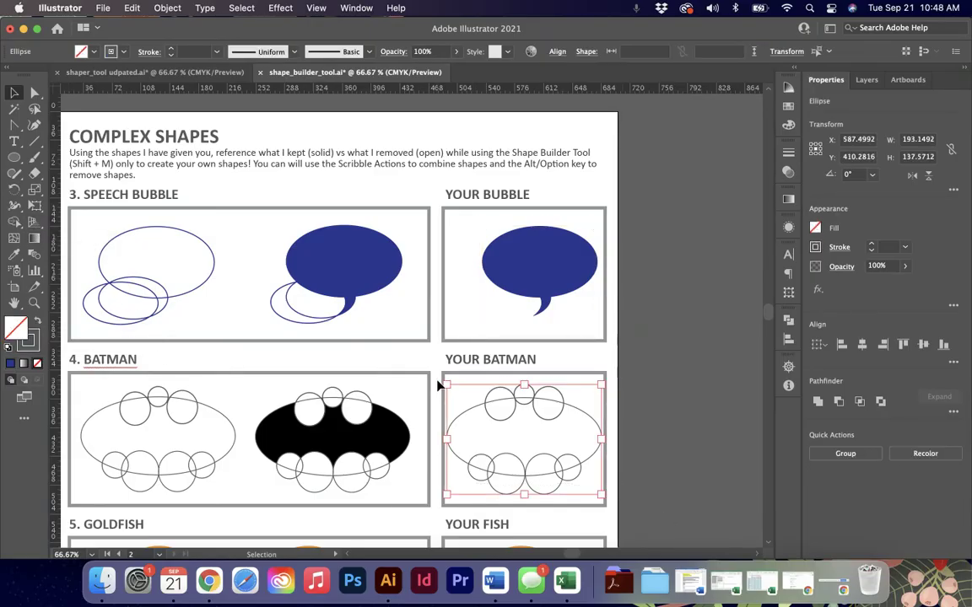
- Zoom in on the Batman shapes and delete the left circle's pieces with Shape Builder
{"action": "key", "text": "super+equal"}
{"action": "key", "text": "super+equal"}
{"action": "key", "text": "super+equal"}
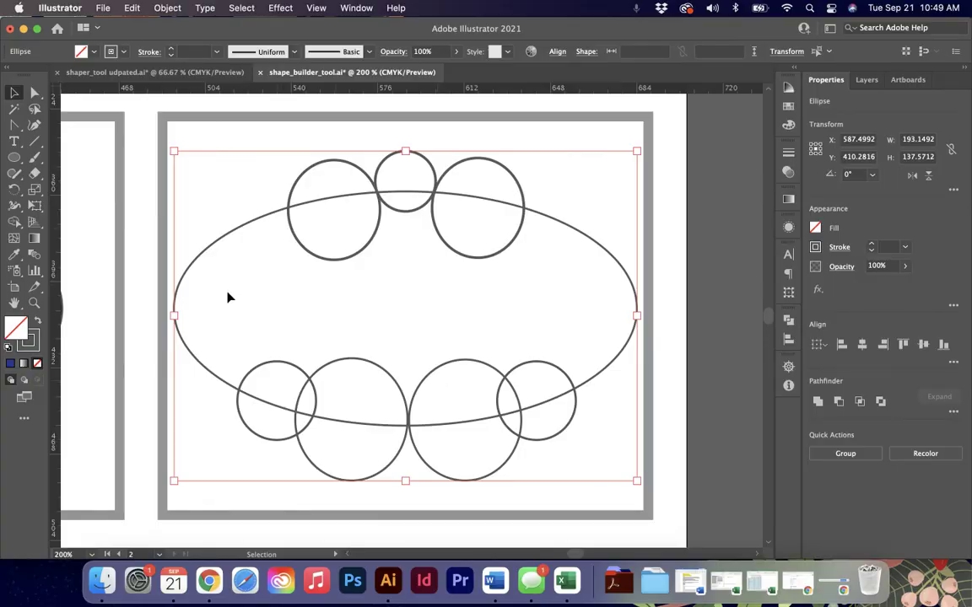
{"action": "key", "text": "shift+m"}
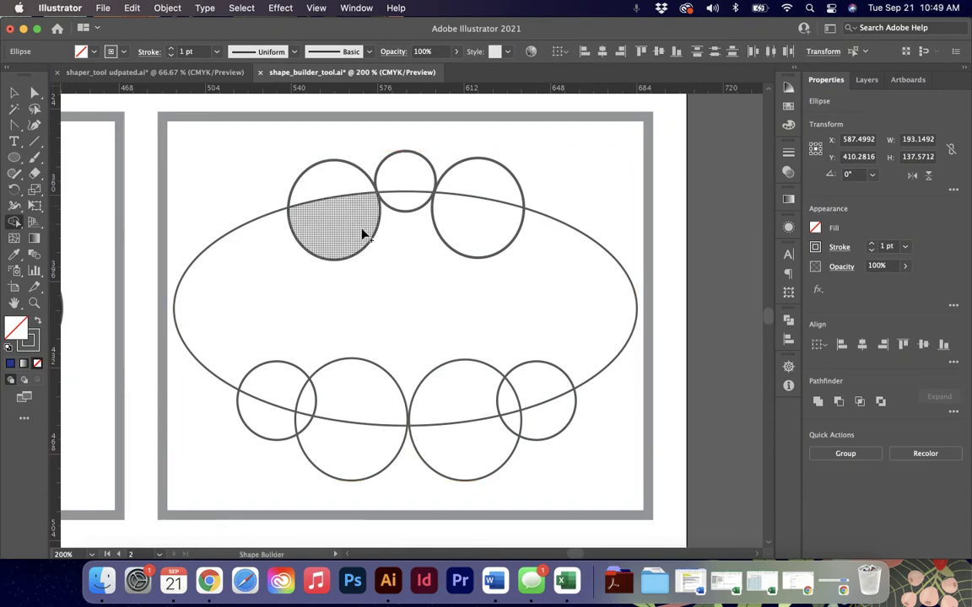
{"action": "right_click", "coordinate": [330, 187]}
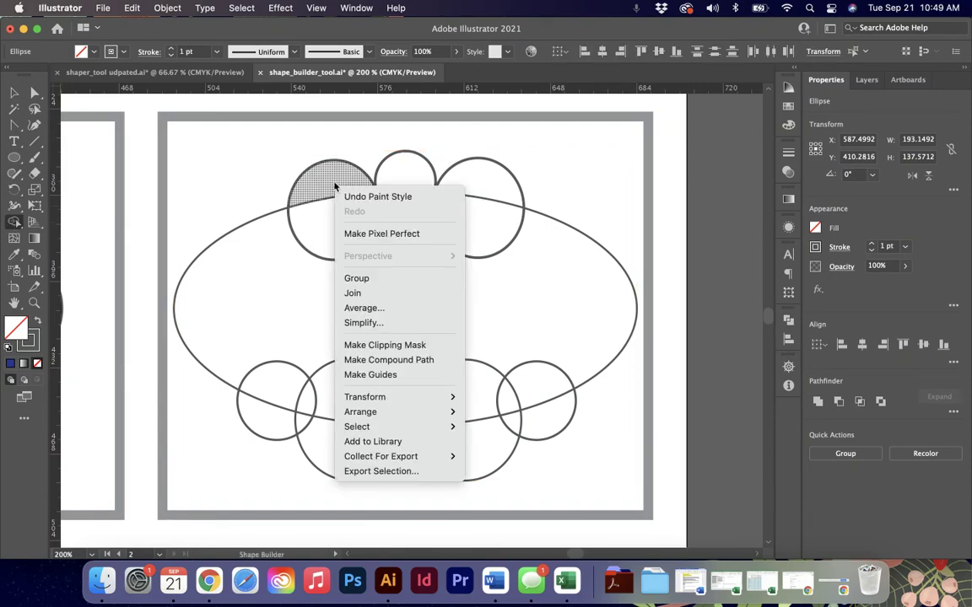
{"action": "key", "text": "Escape"}
{"action": "left_click", "coordinate": [330, 186], "text": "alt"}
{"action": "left_click", "coordinate": [334, 201], "text": "alt"}
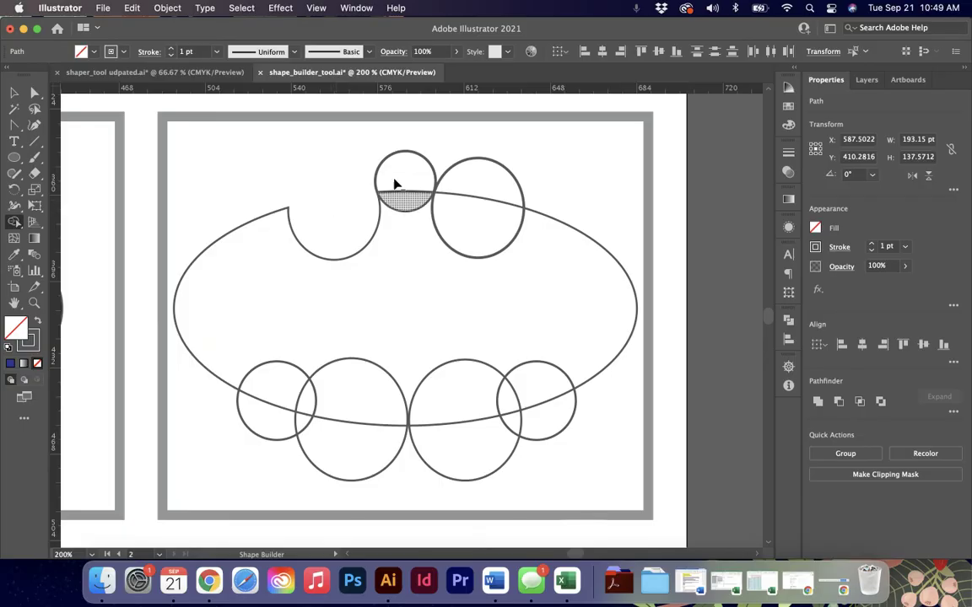
{"action": "key", "text": "v"}
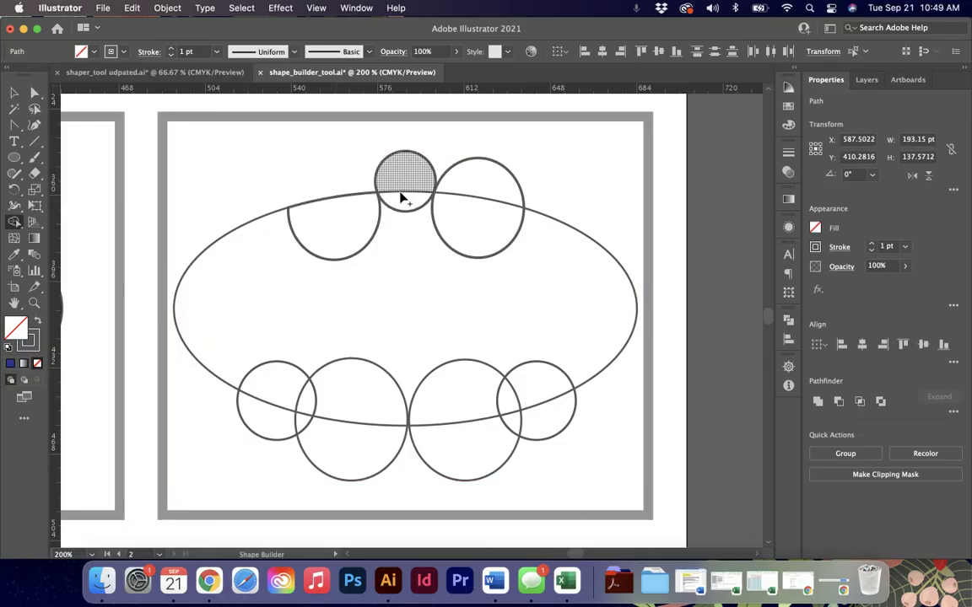
{"action": "left_click", "coordinate": [445, 300]}
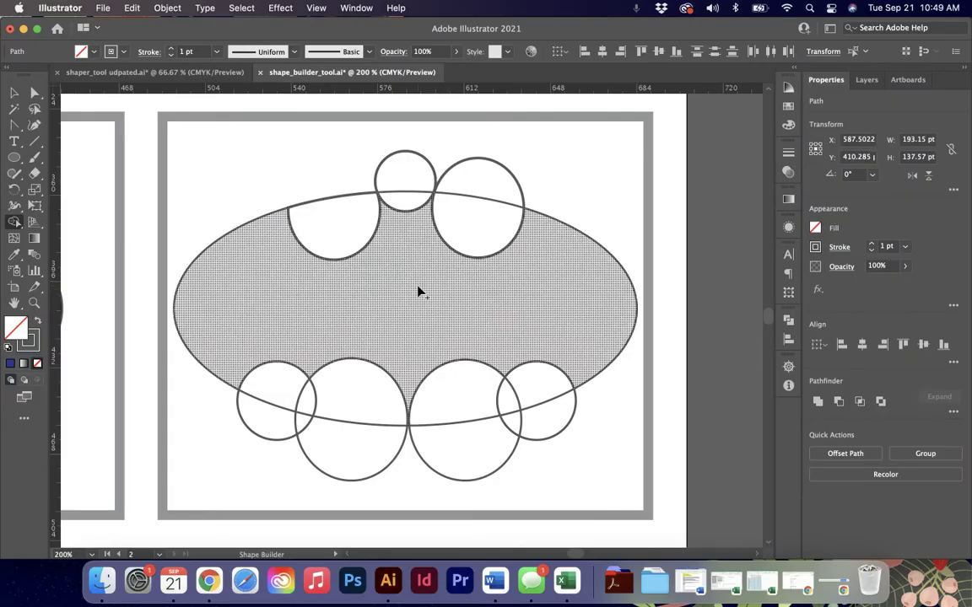
{"action": "left_click", "coordinate": [503, 310]}
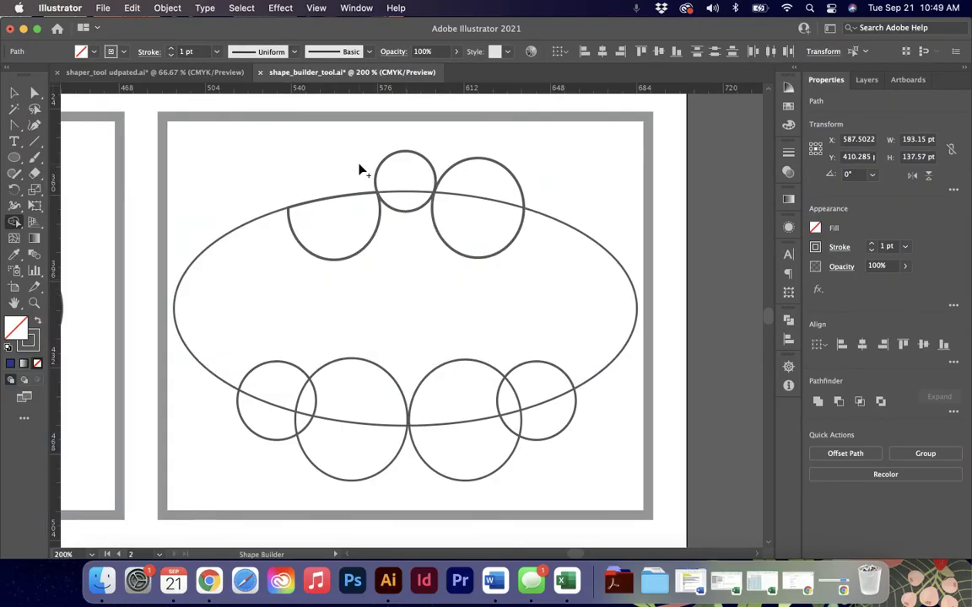
- Delete the remaining top and bottom circle pieces, leaving a single bat-emblem outline
{"action": "left_click_drag", "start_coordinate": [341, 172], "coordinate": [347, 218]}
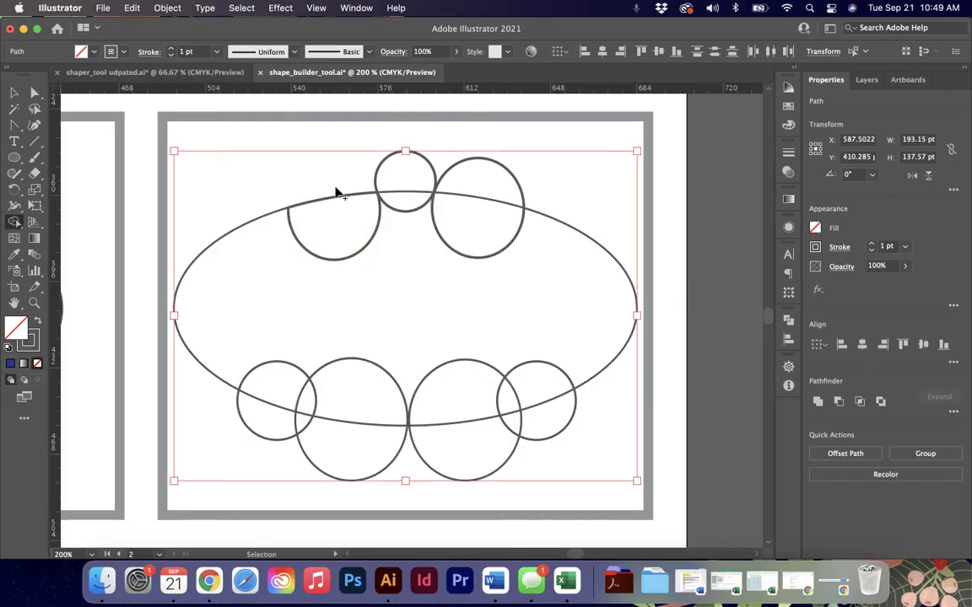
{"action": "mouse_move", "coordinate": [331, 183]}
{"action": "left_mouse_down"}
{"action": "mouse_move", "coordinate": [361, 220]}
{"action": "mouse_move", "coordinate": [373, 200]}
{"action": "left_mouse_up"}
{"action": "left_click_drag", "start_coordinate": [412, 148], "coordinate": [418, 189]}
{"action": "mouse_move", "coordinate": [498, 164]}
{"action": "left_mouse_down"}
{"action": "mouse_move", "coordinate": [481, 199]}
{"action": "mouse_move", "coordinate": [486, 241]}
{"action": "left_mouse_up"}
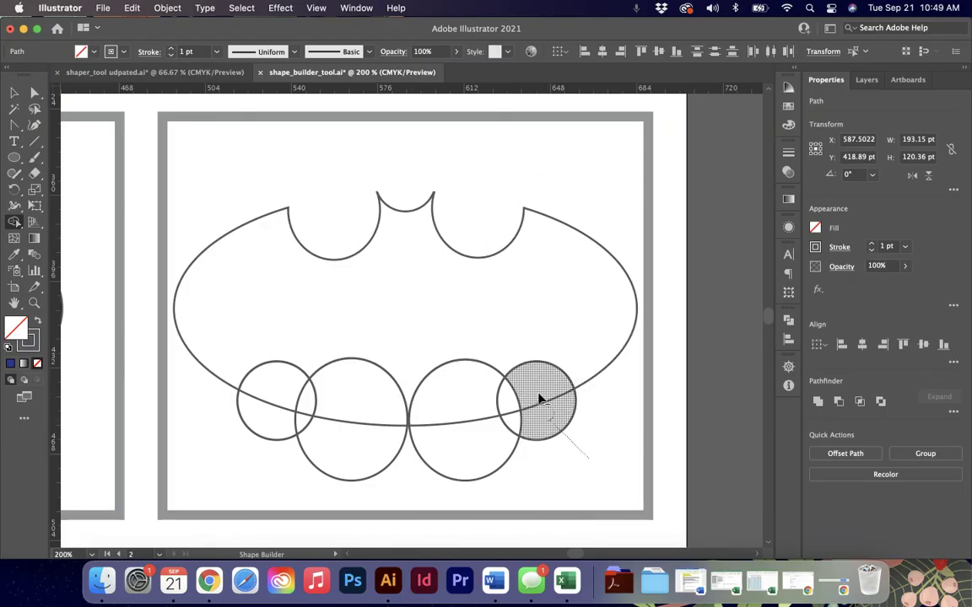
{"action": "mouse_move", "coordinate": [540, 399]}
{"action": "left_mouse_down"}
{"action": "mouse_move", "coordinate": [511, 430]}
{"action": "mouse_move", "coordinate": [498, 412]}
{"action": "mouse_move", "coordinate": [507, 401]}
{"action": "mouse_move", "coordinate": [482, 408]}
{"action": "left_mouse_up"}
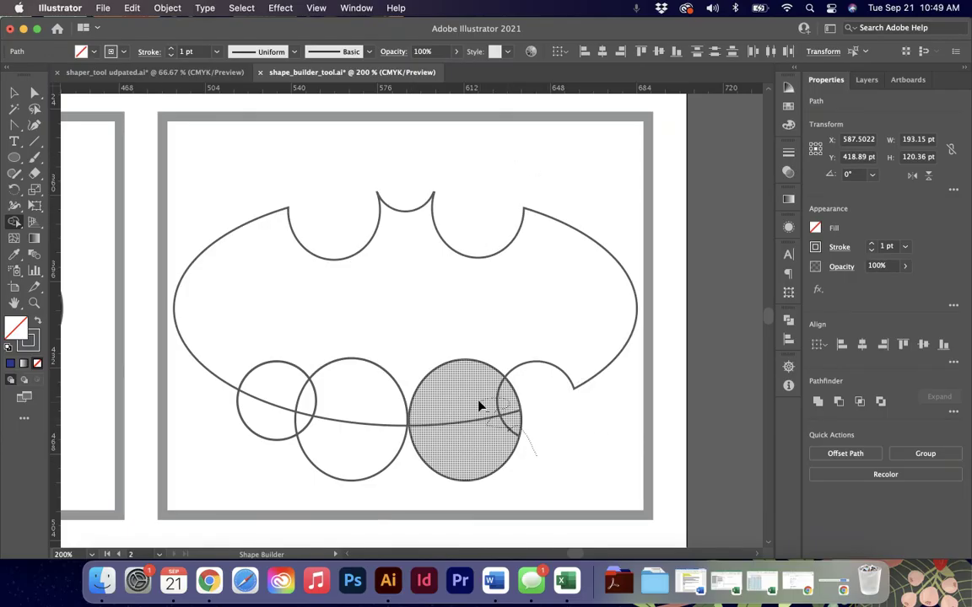
{"action": "left_click_drag", "start_coordinate": [444, 441], "coordinate": [451, 444]}
{"action": "mouse_move", "coordinate": [392, 464]}
{"action": "left_mouse_down"}
{"action": "mouse_move", "coordinate": [343, 461]}
{"action": "mouse_move", "coordinate": [358, 425]}
{"action": "mouse_move", "coordinate": [333, 418]}
{"action": "mouse_move", "coordinate": [309, 429]}
{"action": "mouse_move", "coordinate": [297, 395]}
{"action": "mouse_move", "coordinate": [305, 419]}
{"action": "mouse_move", "coordinate": [262, 417]}
{"action": "left_mouse_up"}
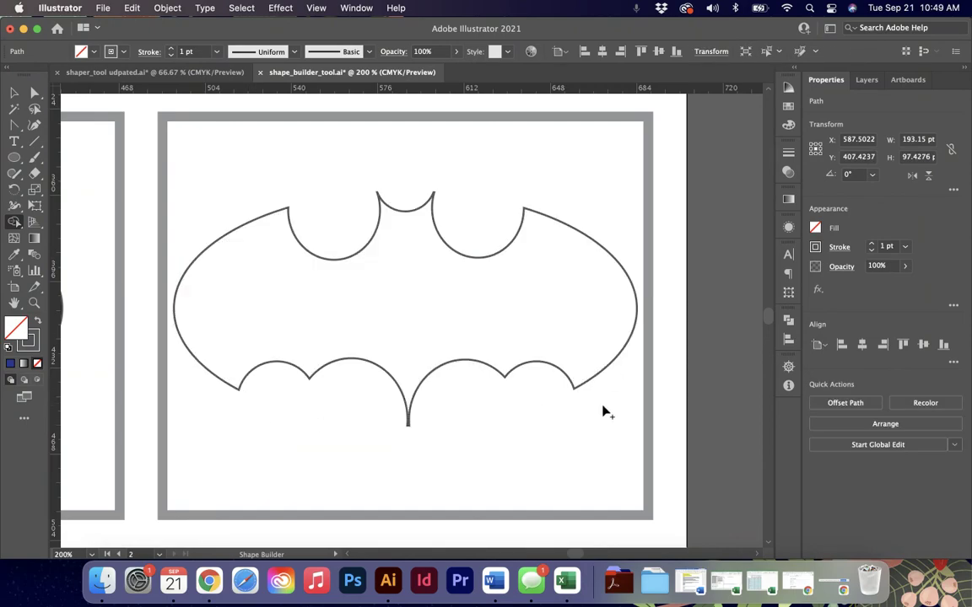
{"action": "key", "text": "v"}
{"action": "left_click", "coordinate": [581, 364]}
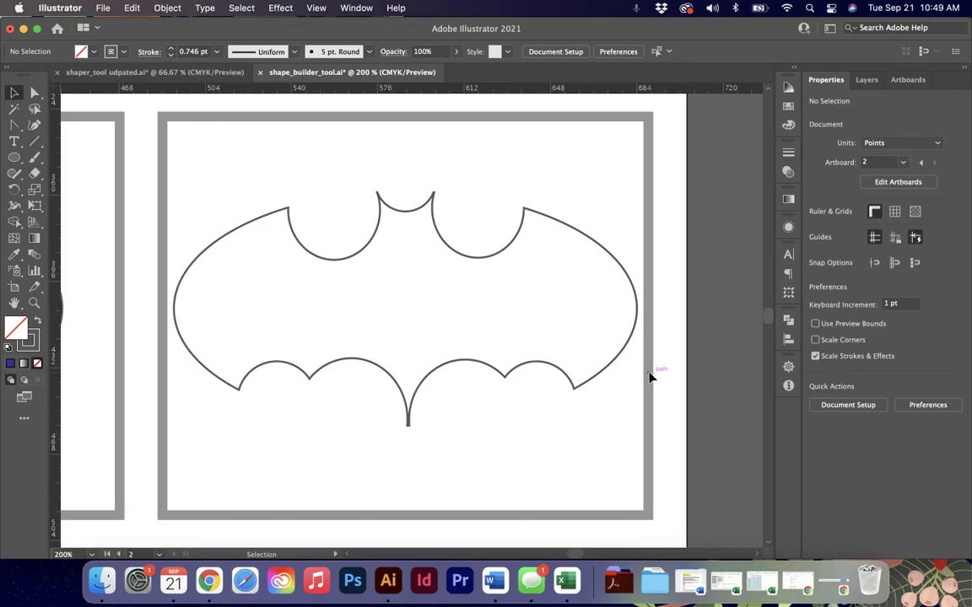
{"action": "key", "text": "super+minus"}
{"action": "key", "text": "super+minus"}
{"action": "key", "text": "super+minus"}
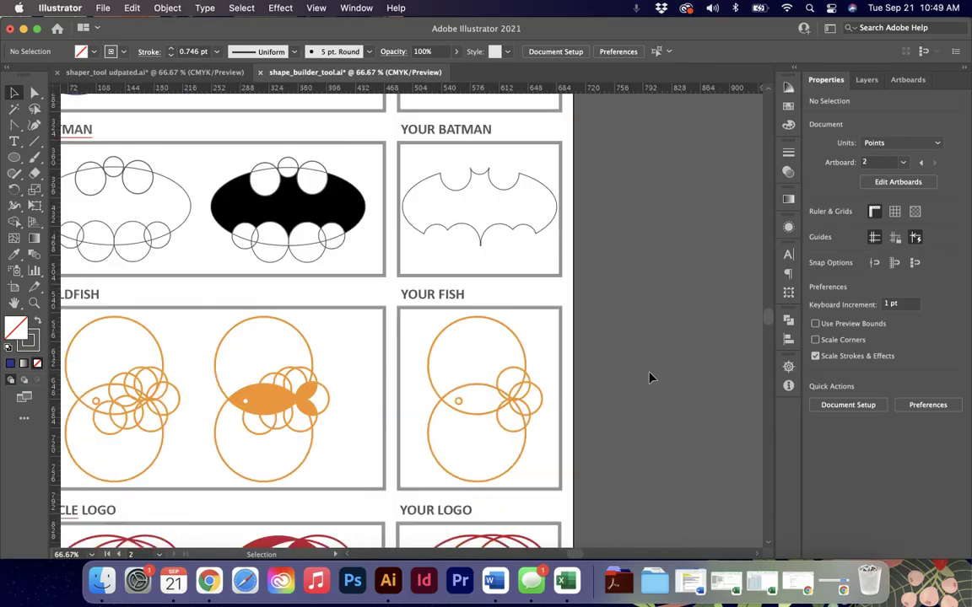
{"action": "scroll", "coordinate": [649, 378], "scroll_direction": "left", "scroll_amount": 3}
{"action": "scroll", "coordinate": [649, 378], "scroll_direction": "down", "scroll_amount": 5}
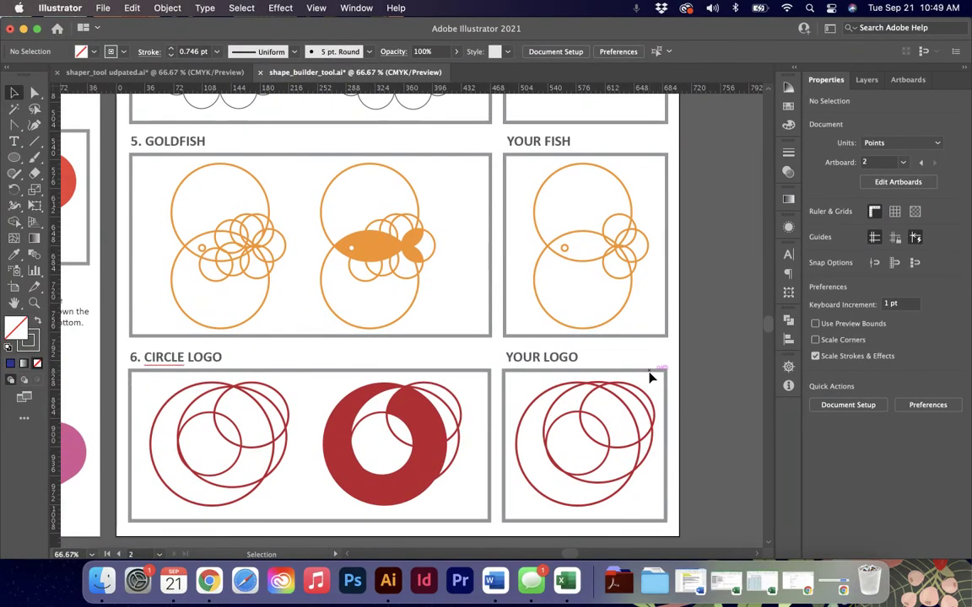